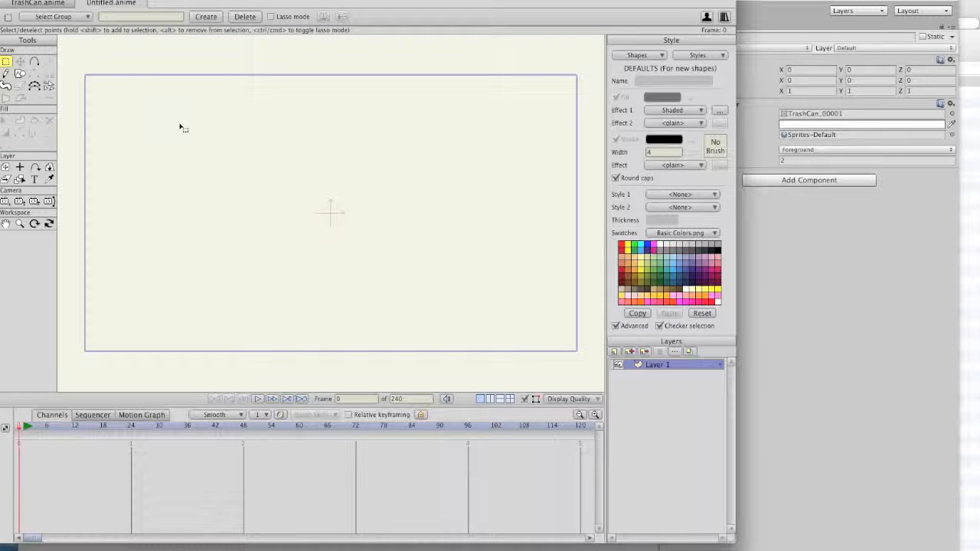
Draw a large rectangle around the middle of the canvas and fill it with white.
click(20, 74)
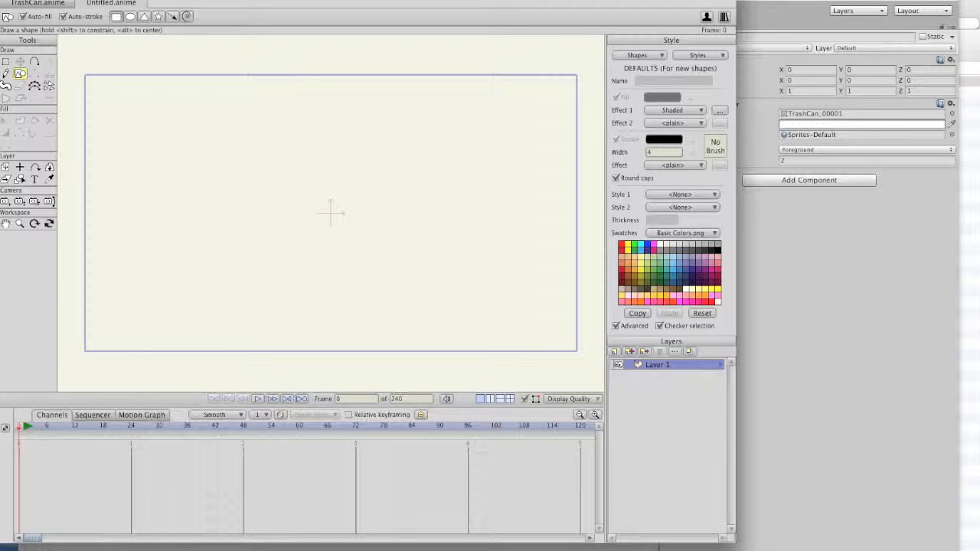
drag(242, 158, 429, 309)
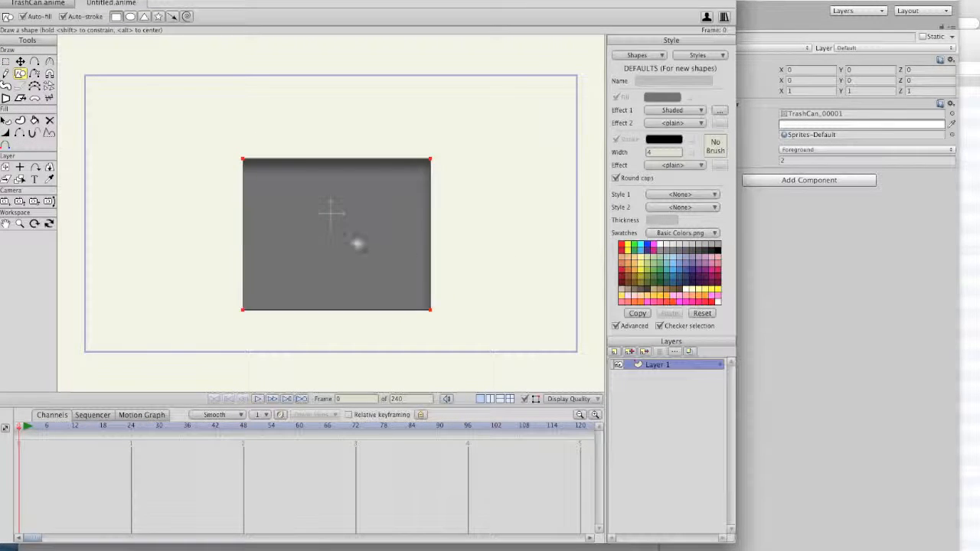
click(662, 246)
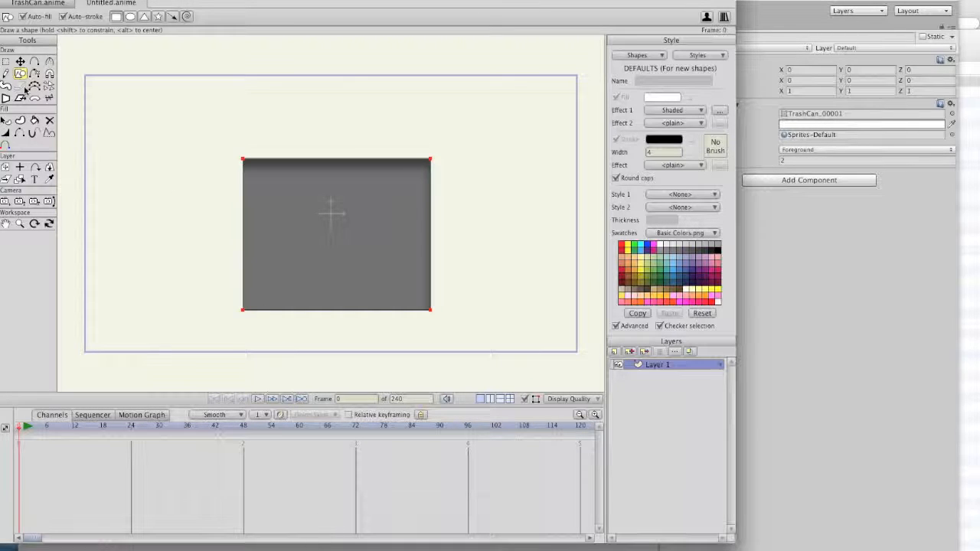
click(34, 120)
click(280, 238)
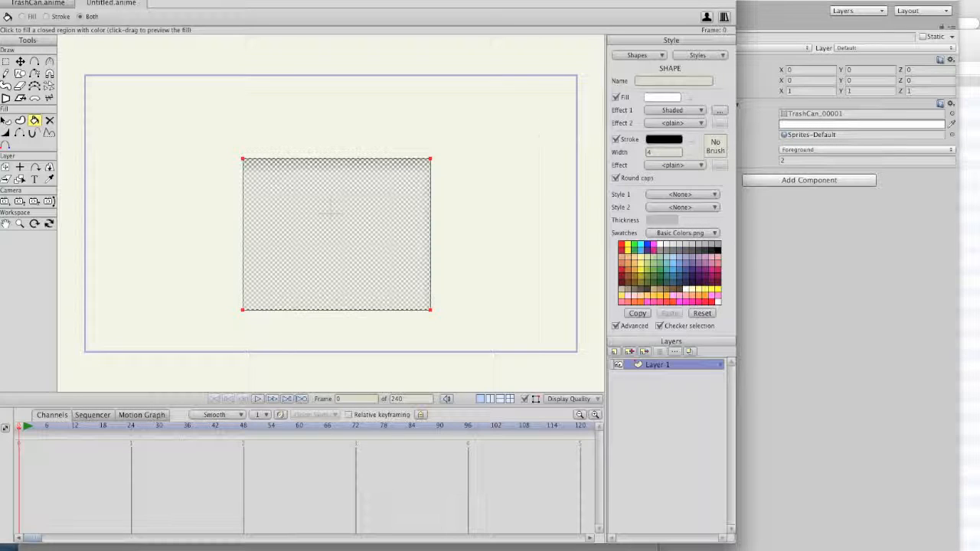
key(Escape)
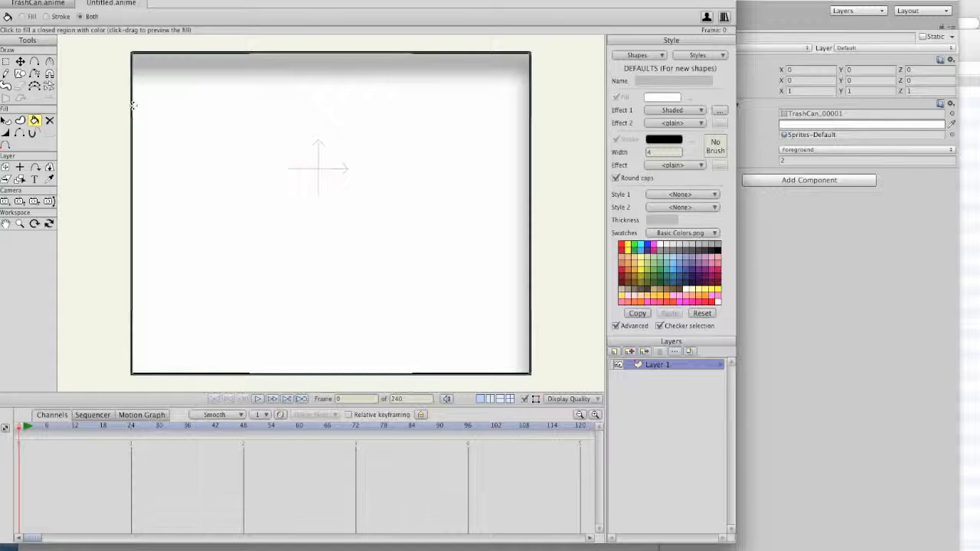
Draw a thin band across the full width of the white rectangle near its upper edge and fill it with purple.
click(20, 73)
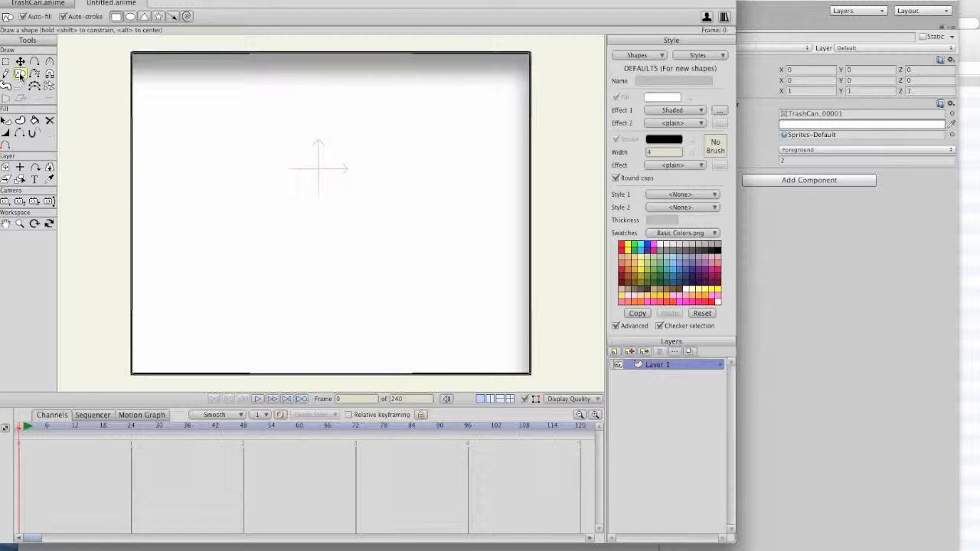
drag(132, 103, 526, 116)
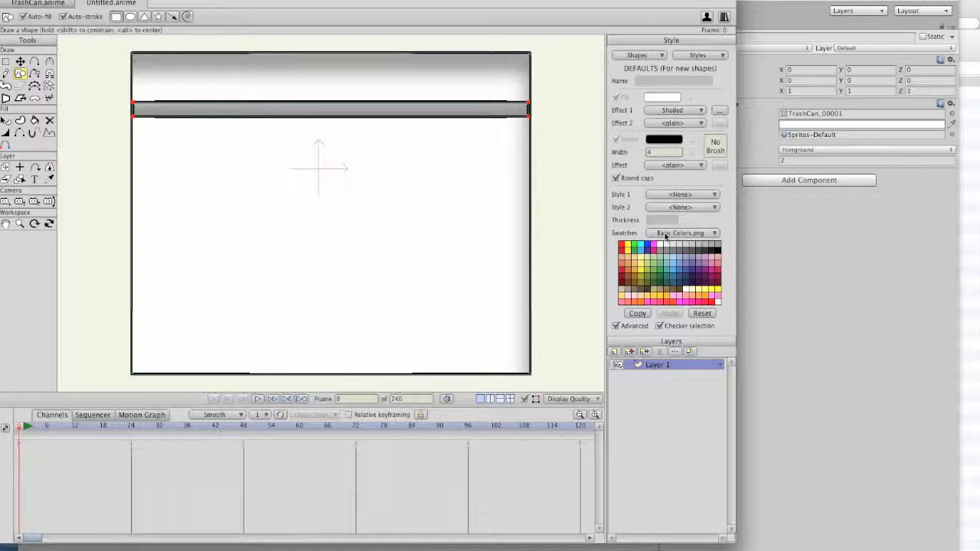
click(704, 275)
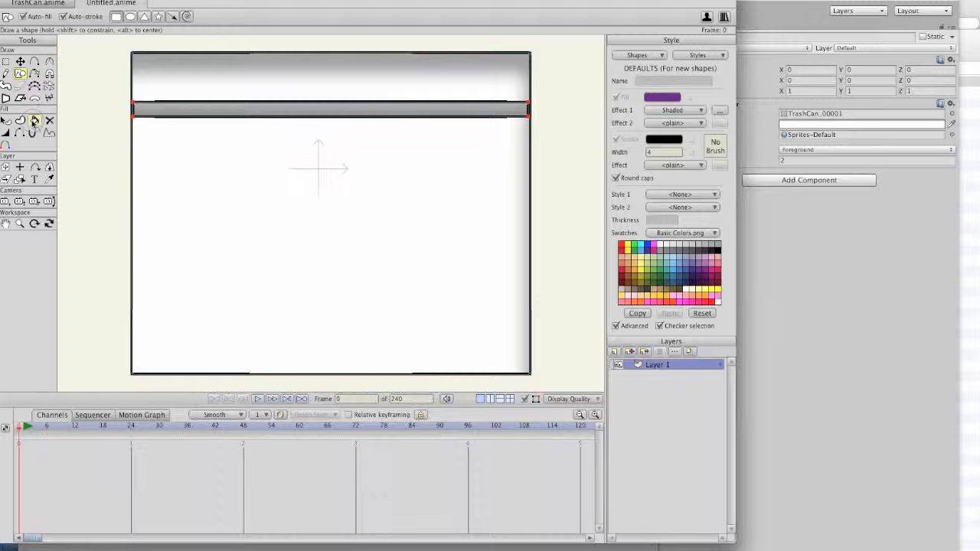
click(34, 120)
click(218, 112)
key(t)
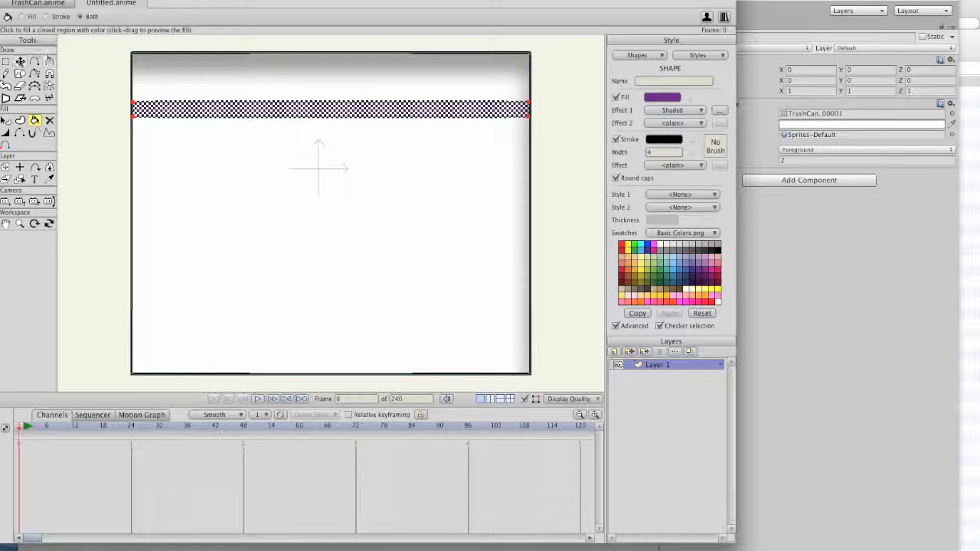
click(80, 109)
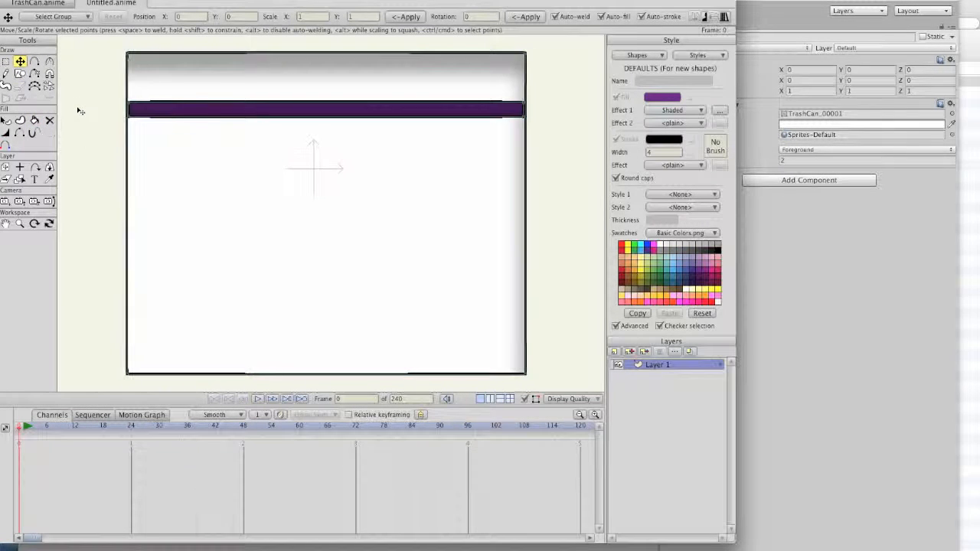
Set the opacity of Layer 1 to 50% in its layer settings.
double_click(651, 365)
drag(836, 147, 246, 96)
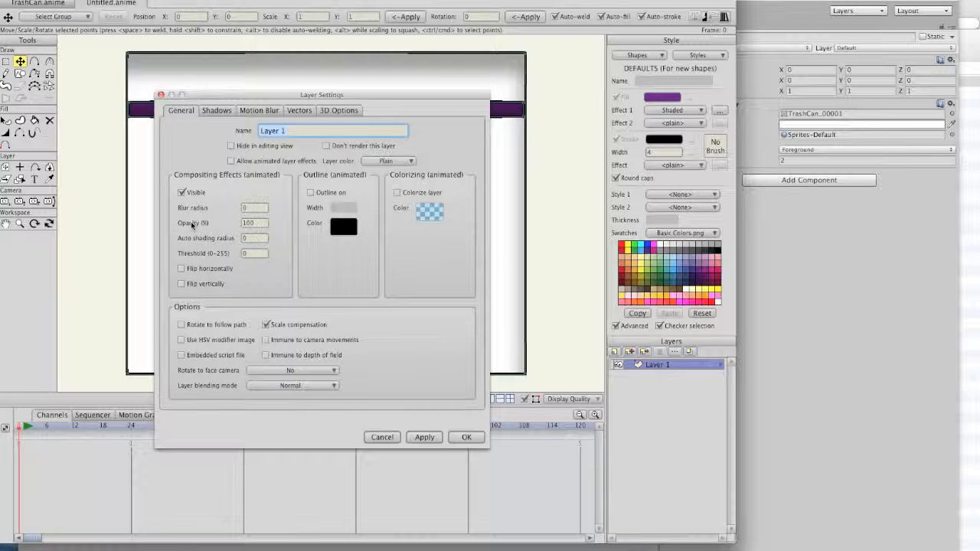
click(244, 222)
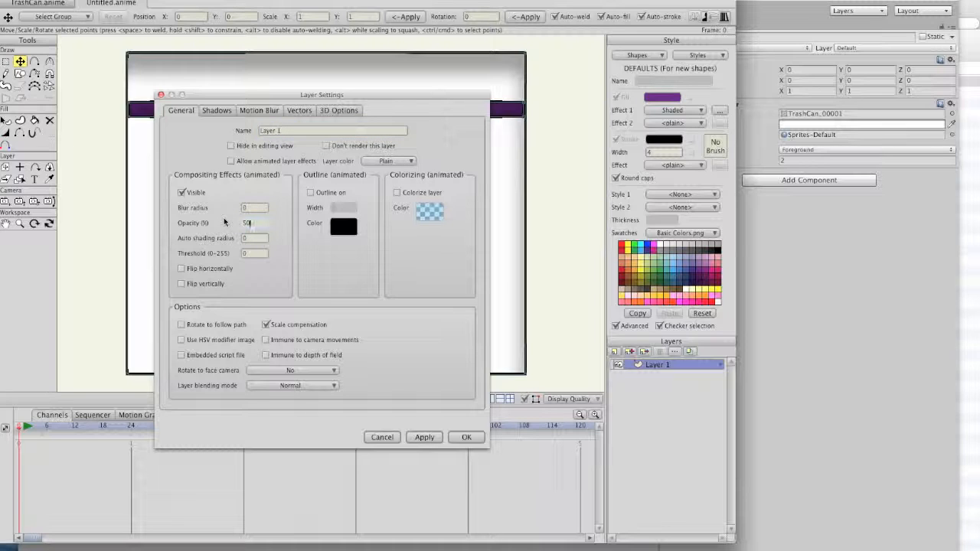
click(467, 438)
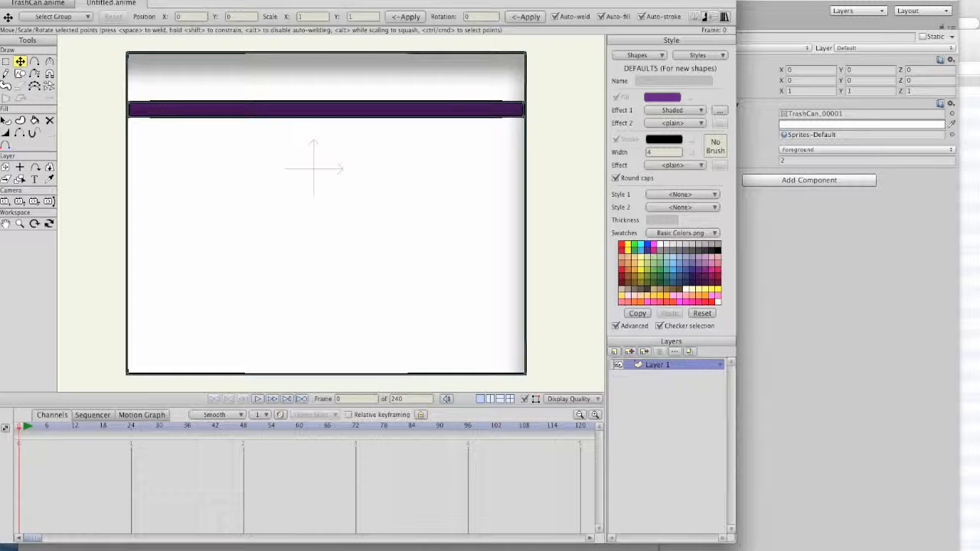
Save the project as PlasticBag.anime in the AnimeAssets folder.
click(123, 0)
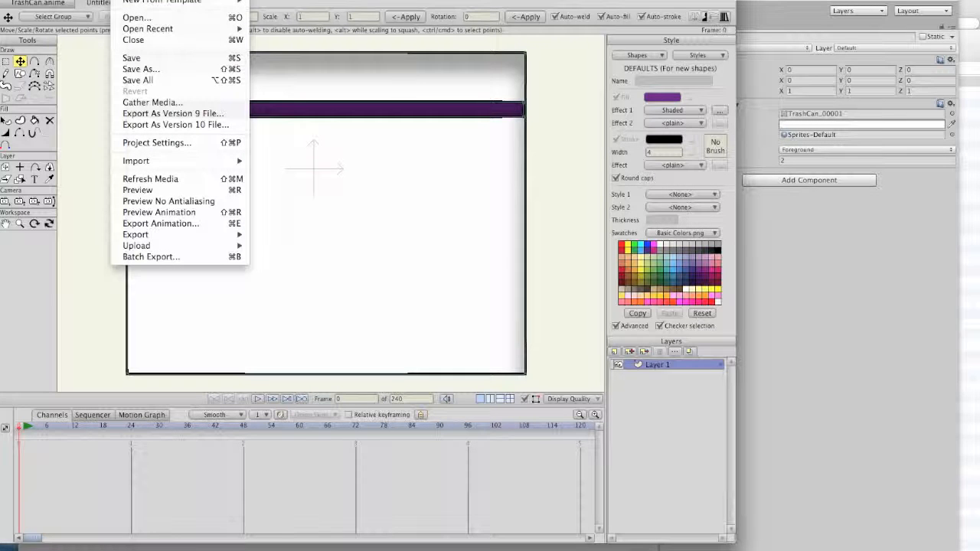
click(149, 59)
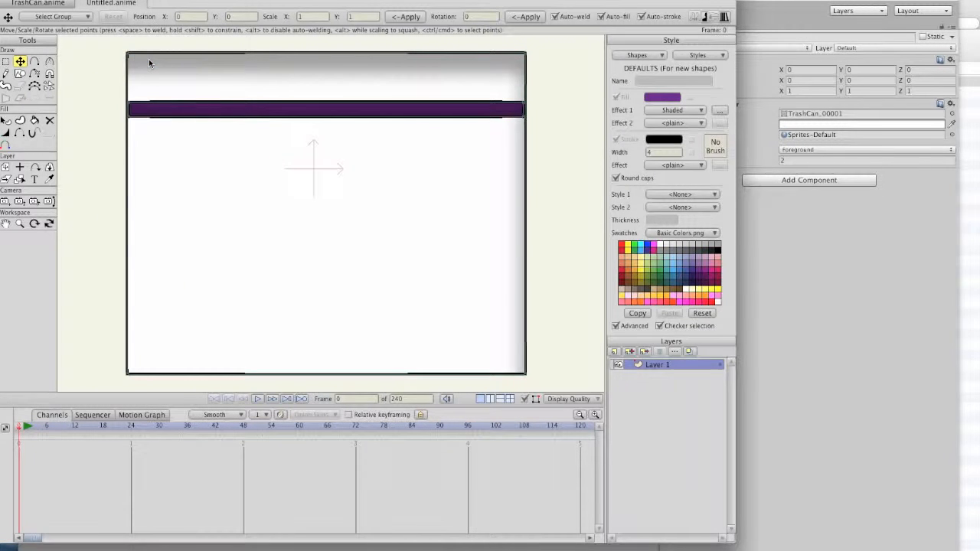
text(PlasticBag.anime)
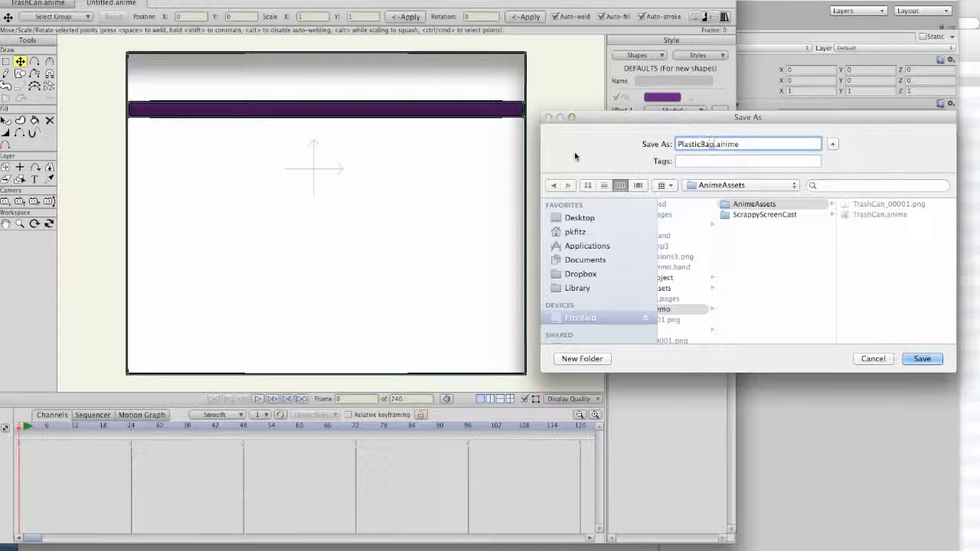
click(922, 359)
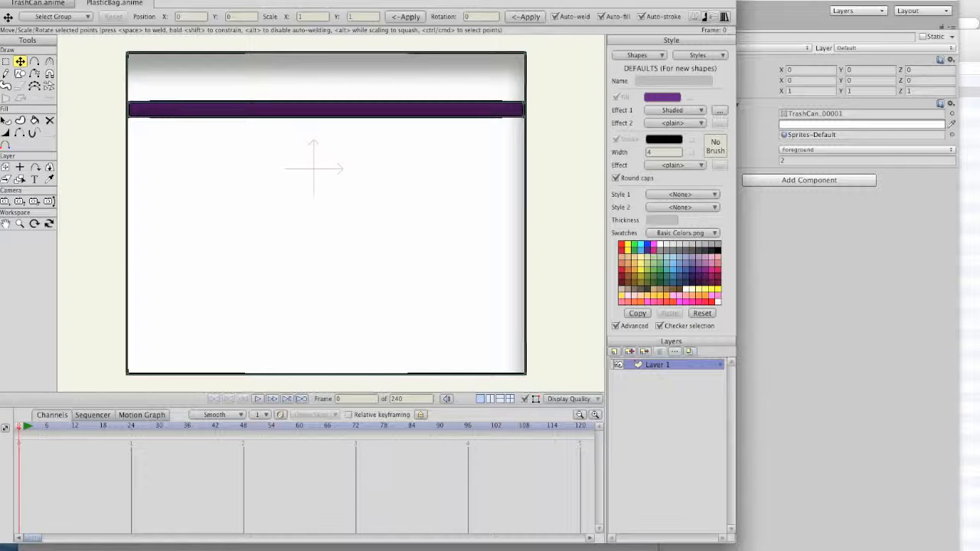
Export only frame 1 as a PNG sequence named PlasticBag.png in the AnimeAssets folder.
click(125, 2)
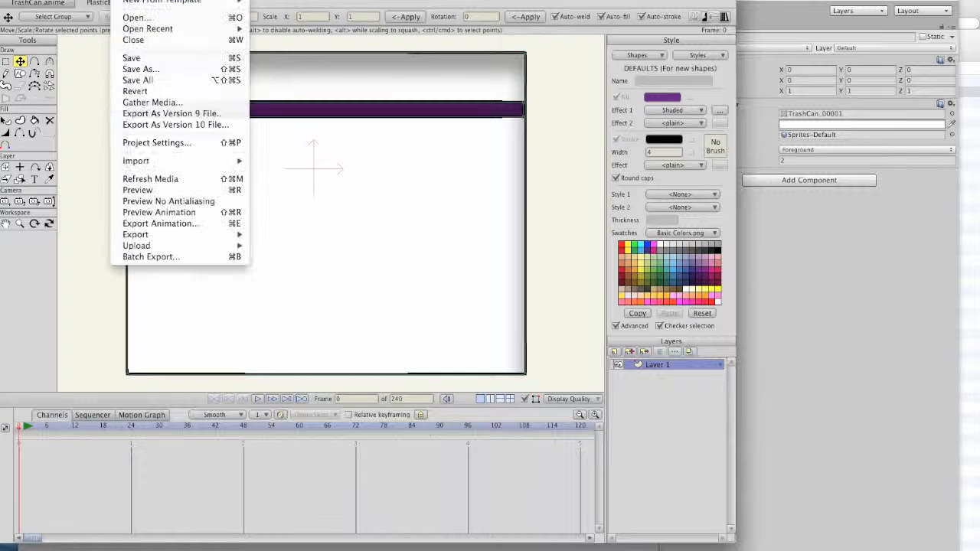
click(177, 224)
drag(326, 153, 262, 144)
text(11)
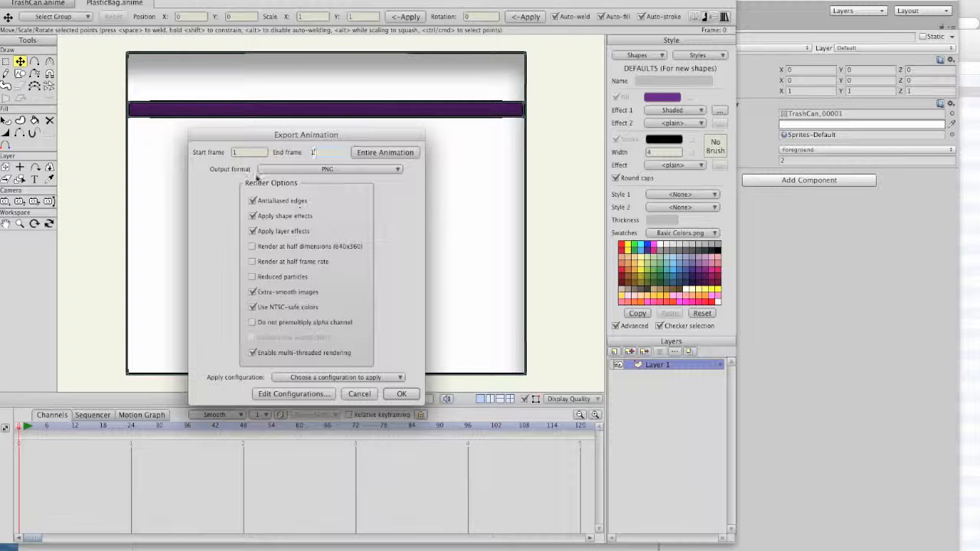
click(398, 394)
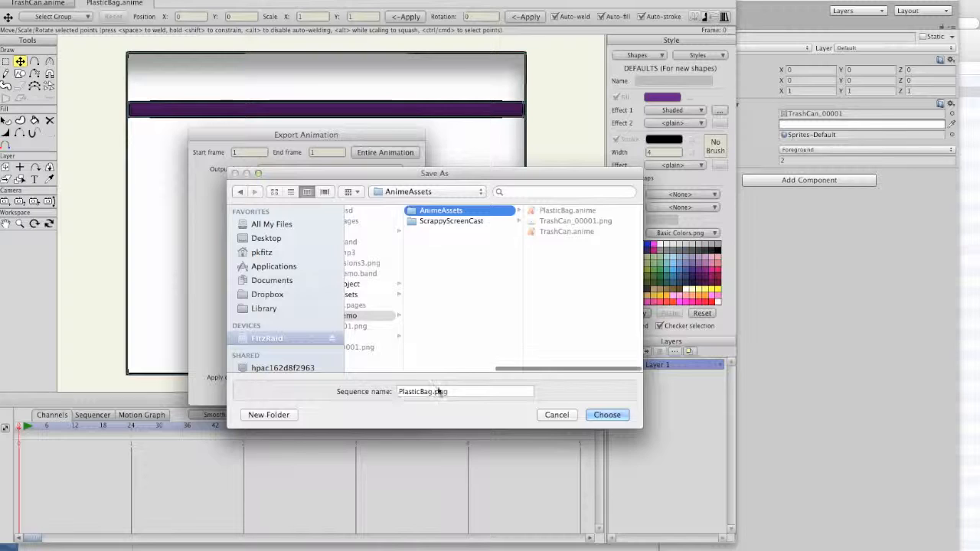
click(606, 415)
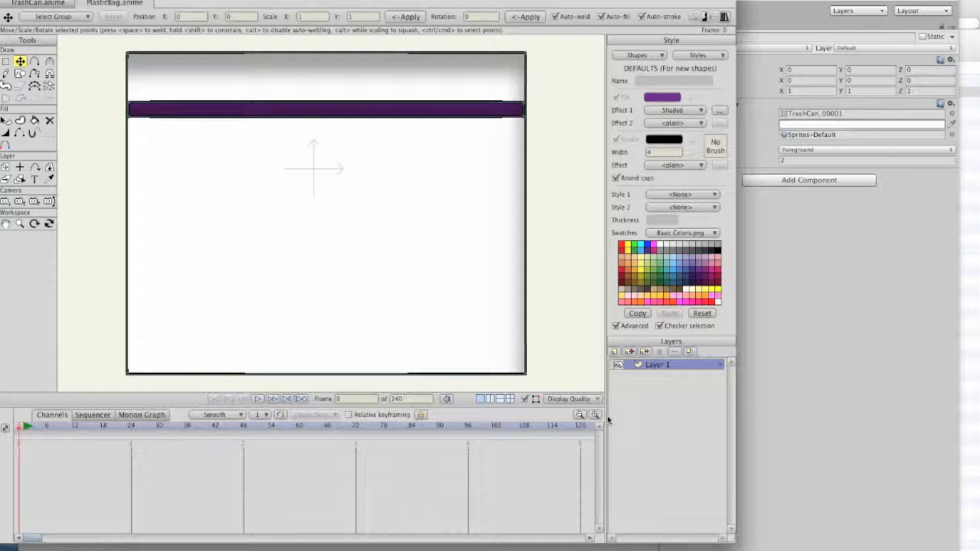
Switch to Finder and check the AnimeAssets folder for the exported bag image, moving the export window out of the way.
key(super+Tab)
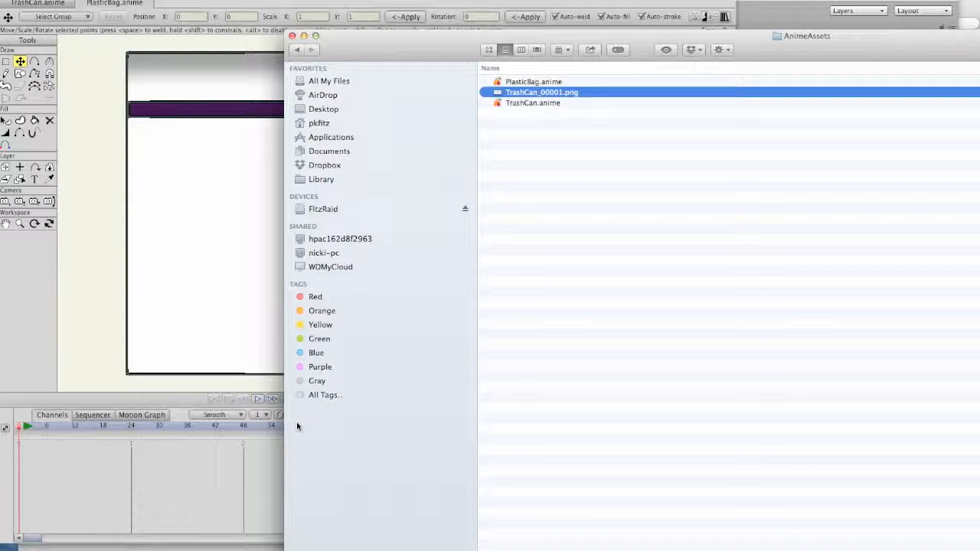
drag(369, 43, 158, 38)
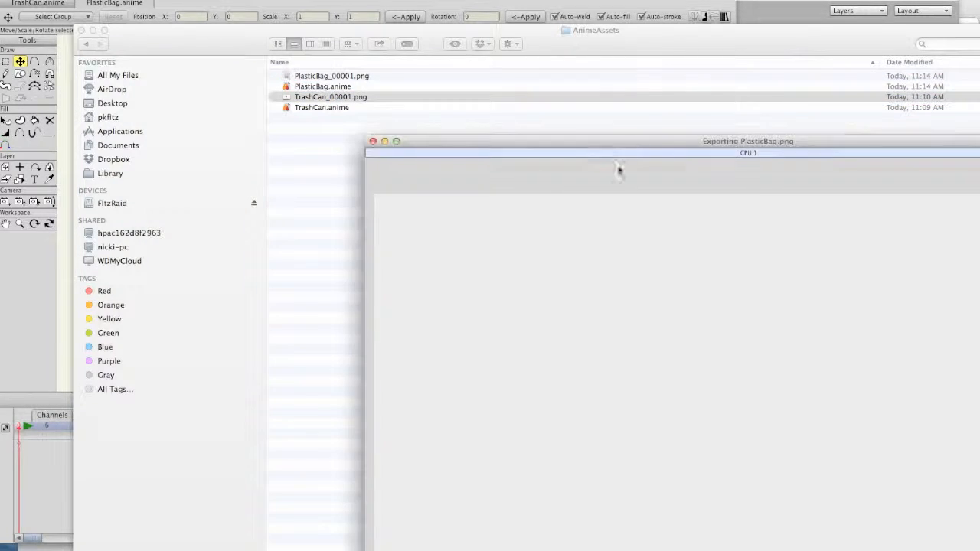
drag(597, 146, 181, 105)
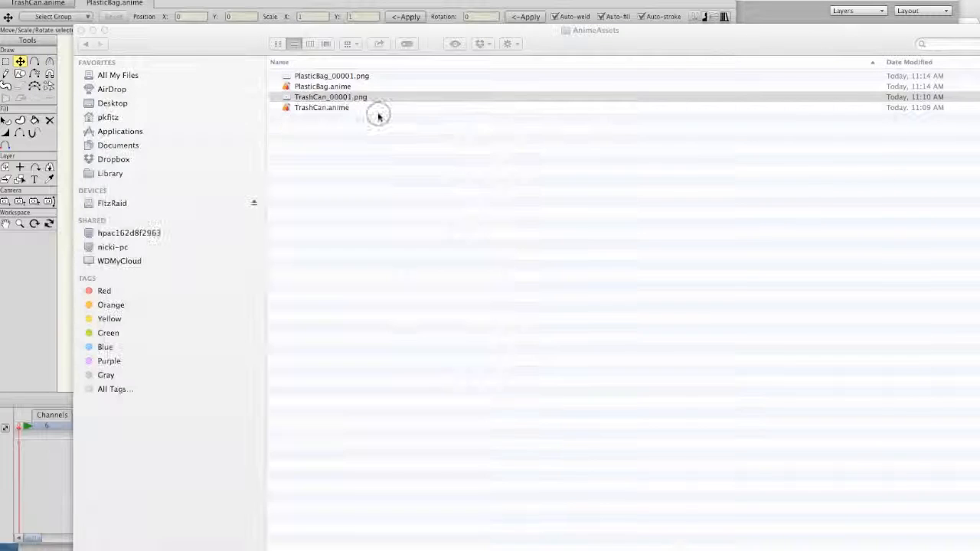
click(337, 96)
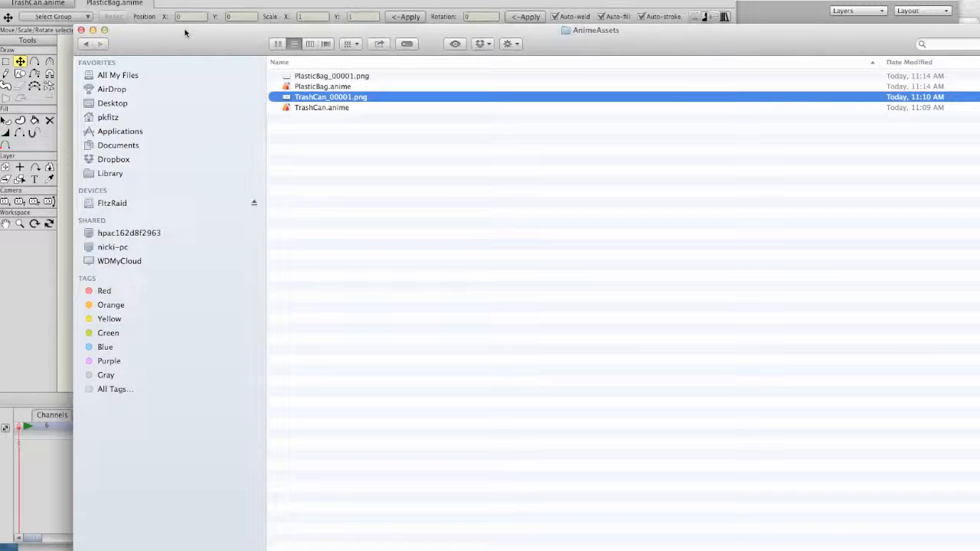
drag(183, 30, 351, 61)
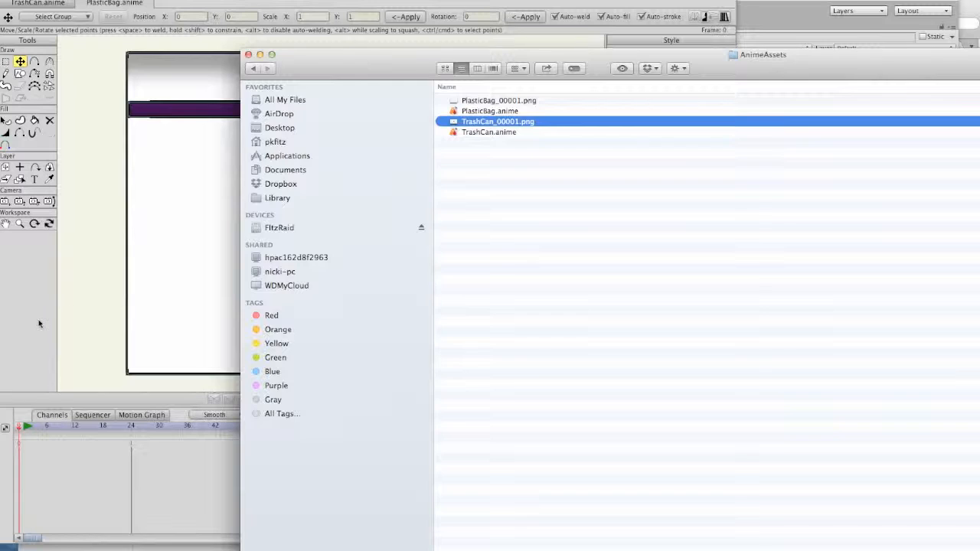
Switch to Unity and import PlasticBag_00001.png from the Finder AnimeAssets folder into the project's Sprites folder.
click(84, 311)
click(793, 129)
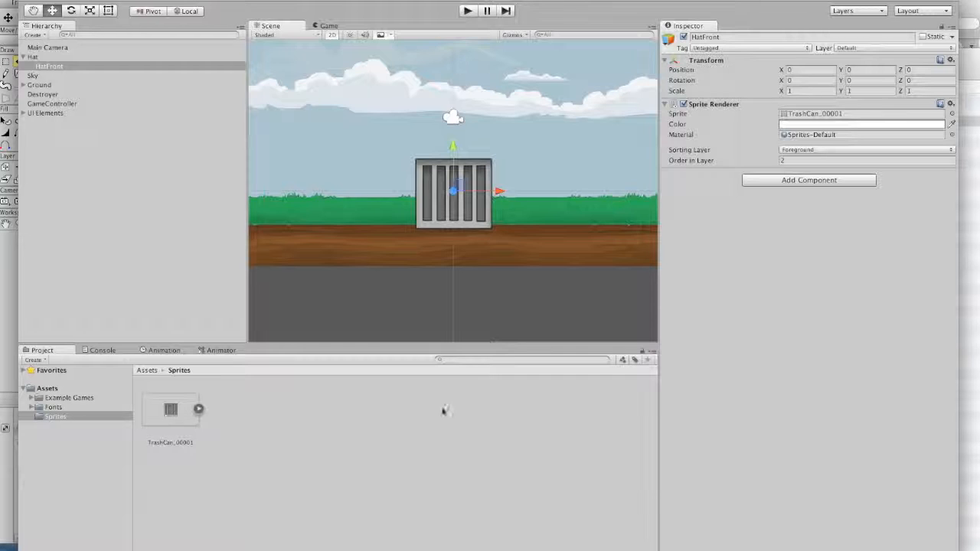
key(super+Tab)
drag(351, 48, 391, 18)
click(542, 72)
drag(542, 72, 222, 470)
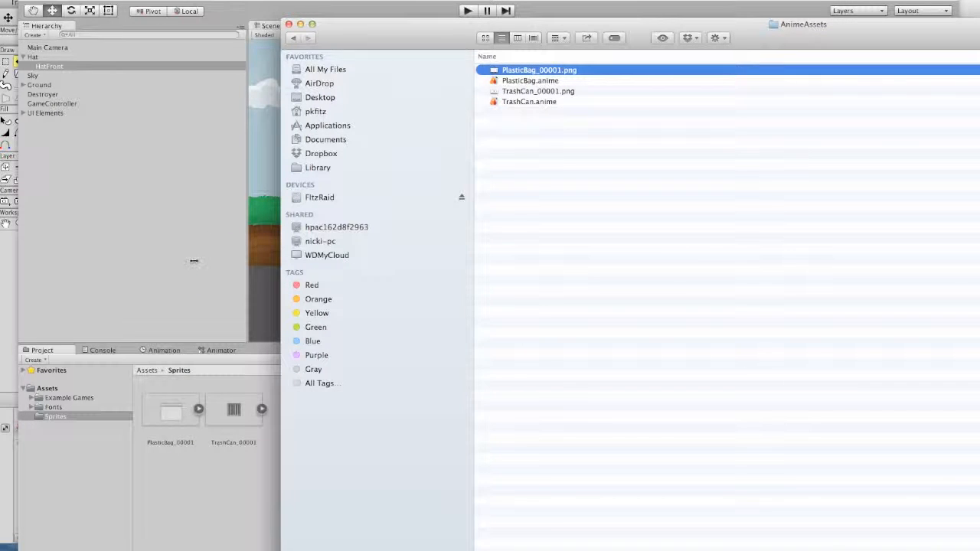
drag(415, 35, 892, 276)
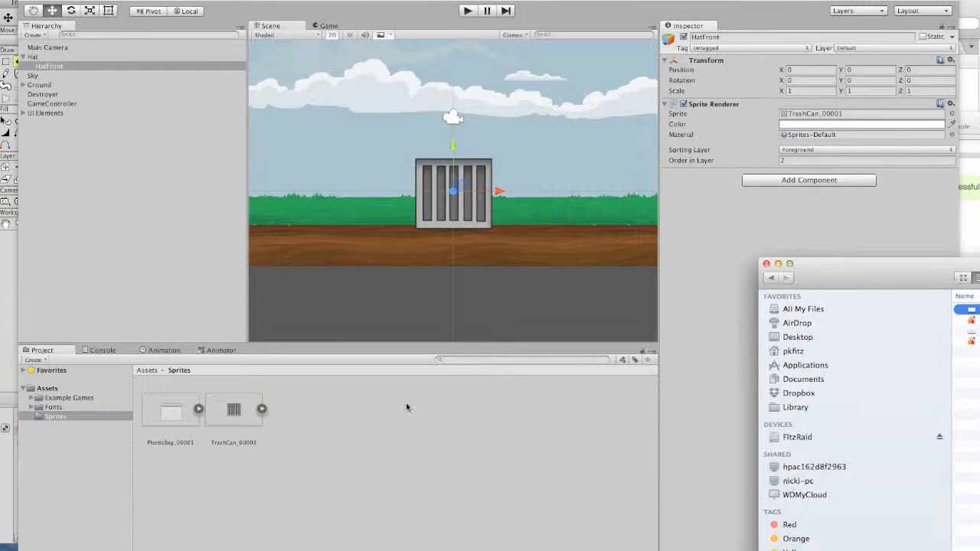
click(180, 443)
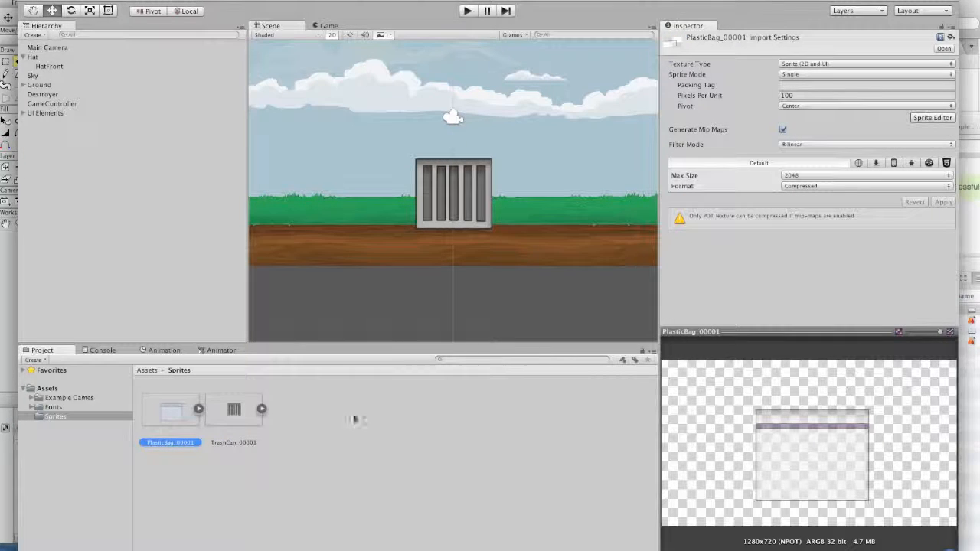
click(187, 444)
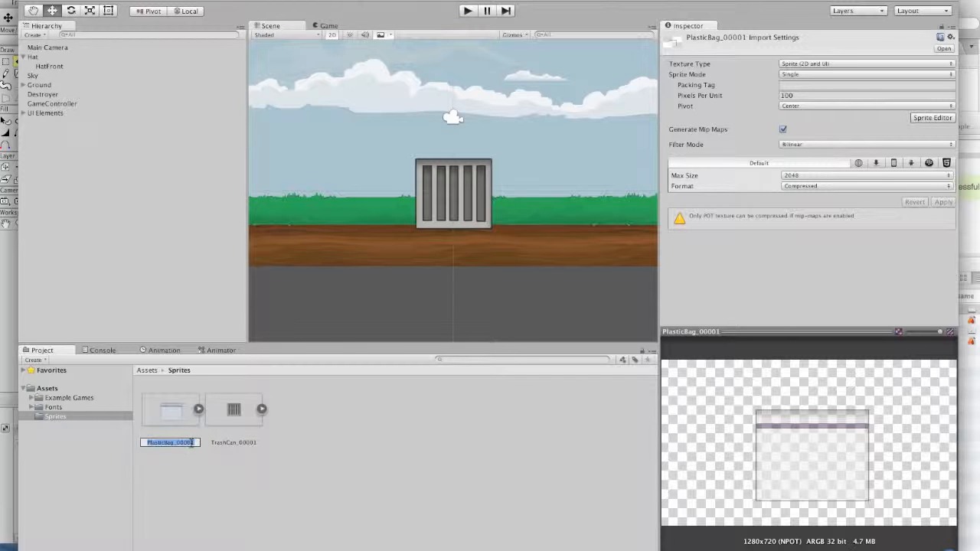
click(157, 299)
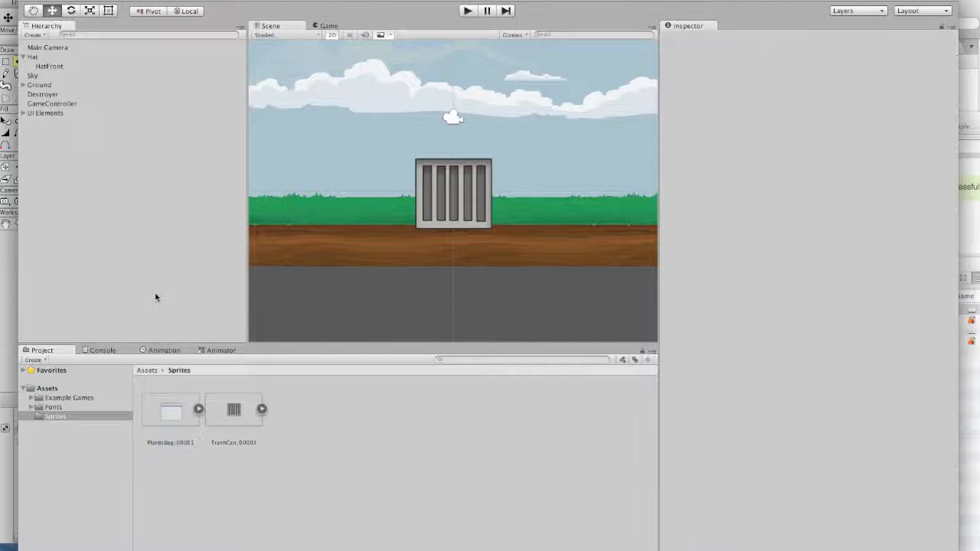
Add the PlasticBag_00001 sprite to the scene and move it below the ground to about X -1.39, Y -4.93.
drag(185, 411, 91, 221)
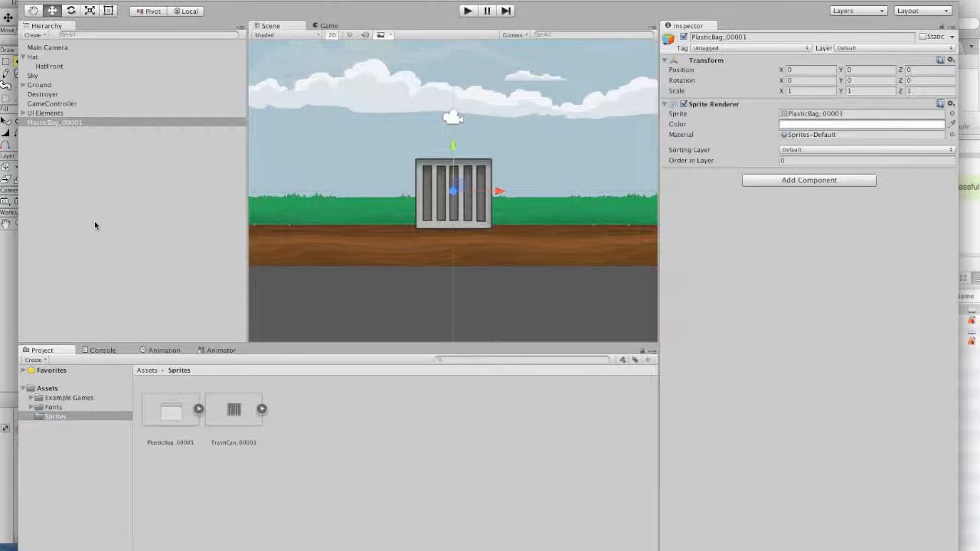
drag(457, 188, 428, 306)
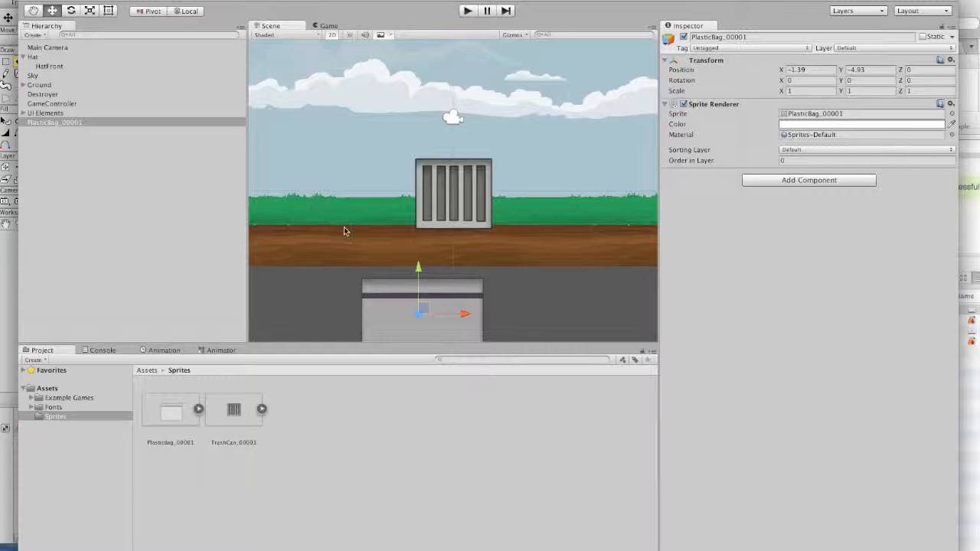
scroll(344, 228, down, 4)
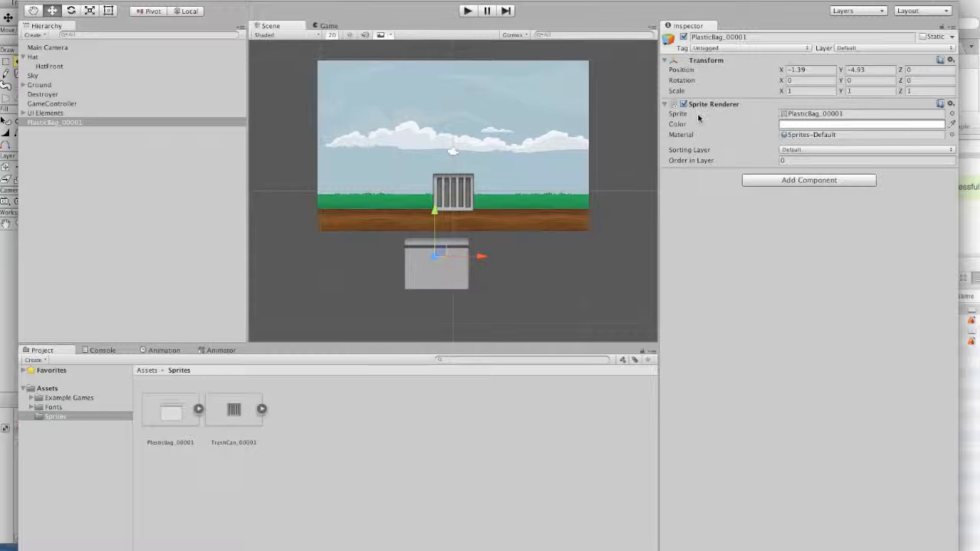
Set the plastic bag sprite's X and Y scale to 0.5.
click(790, 91)
text(0.5)
key(Tab)
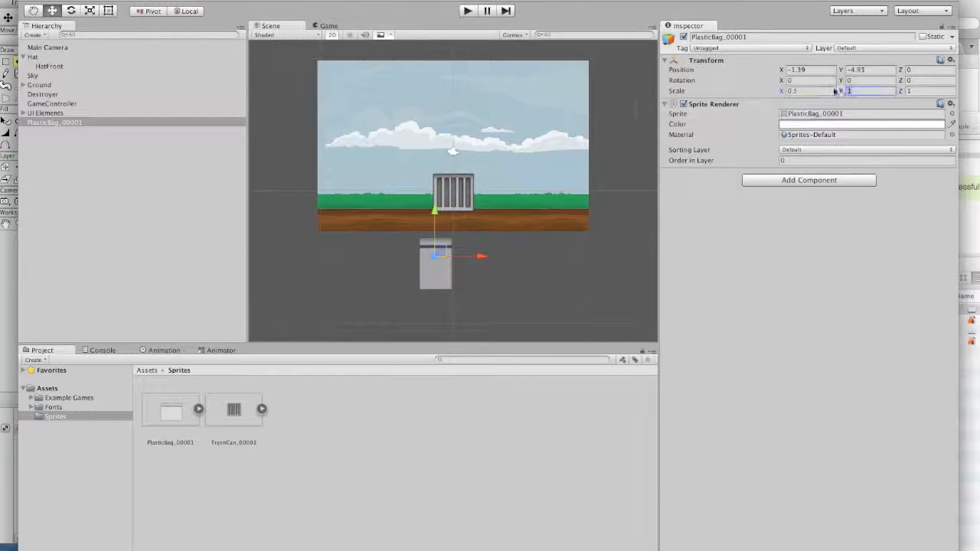
text(.5)
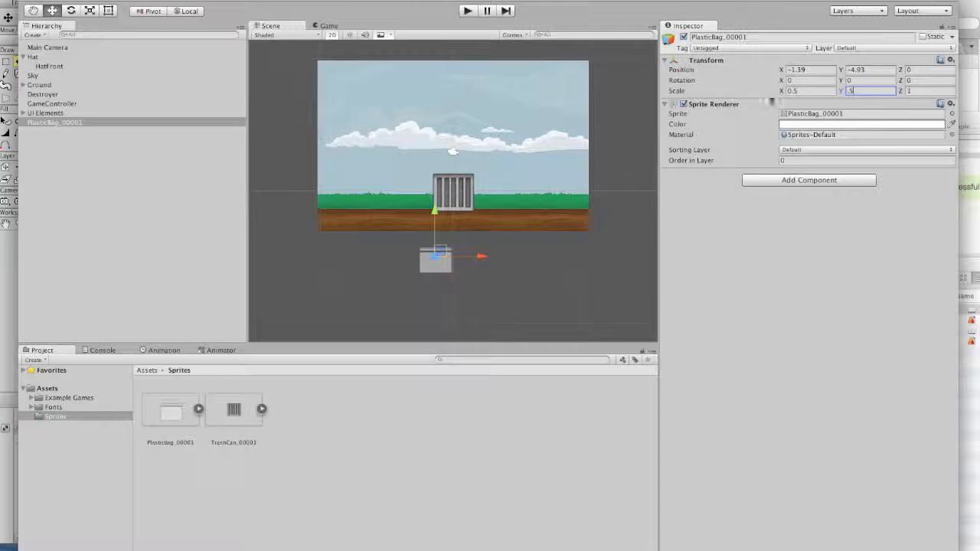
Set the plastic bag sprite's X and Y scale to 0.35.
click(800, 89)
click(804, 89)
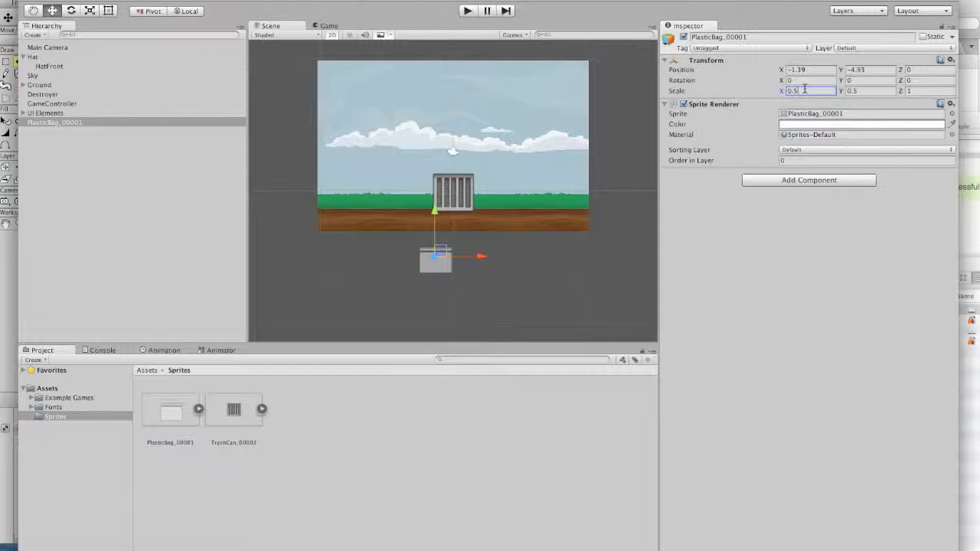
key(BackSpace)
text(3)
click(873, 90)
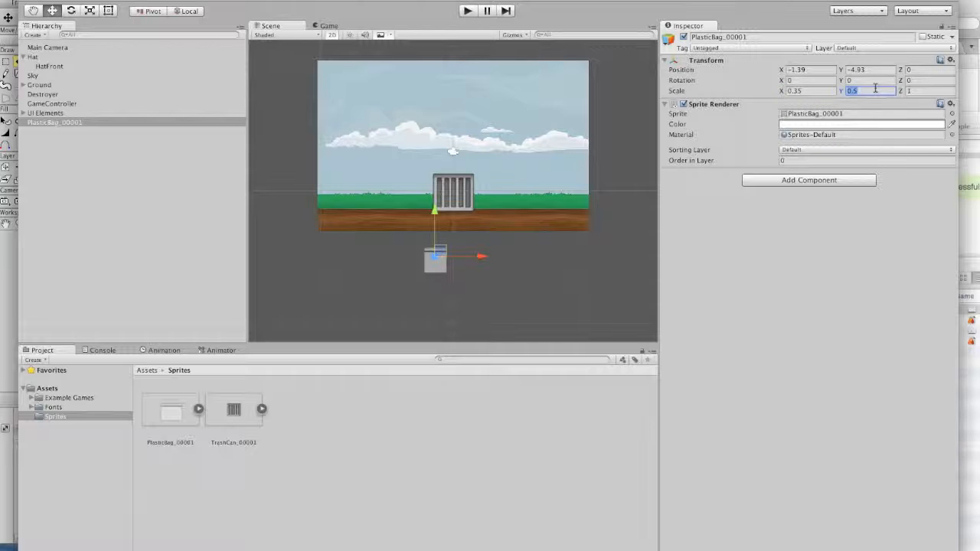
text(0.3)
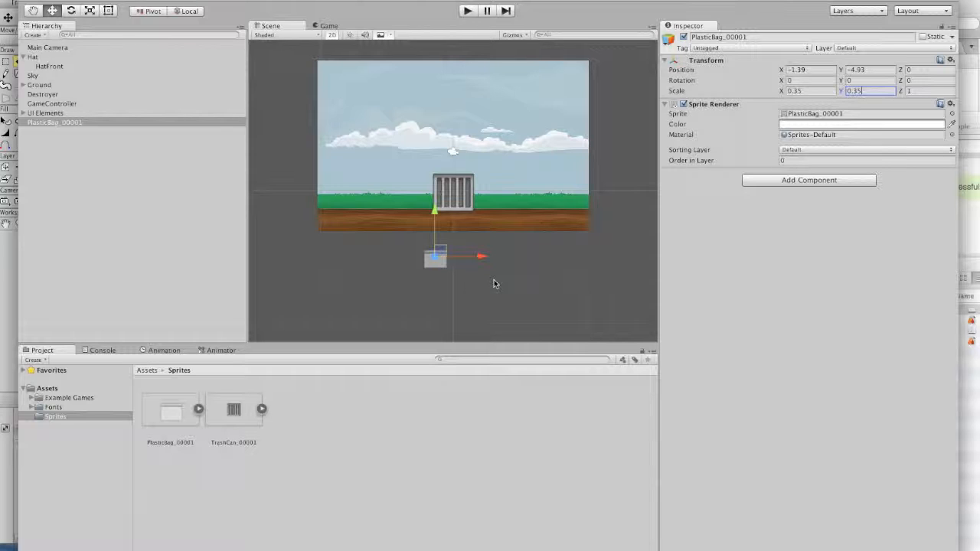
click(437, 253)
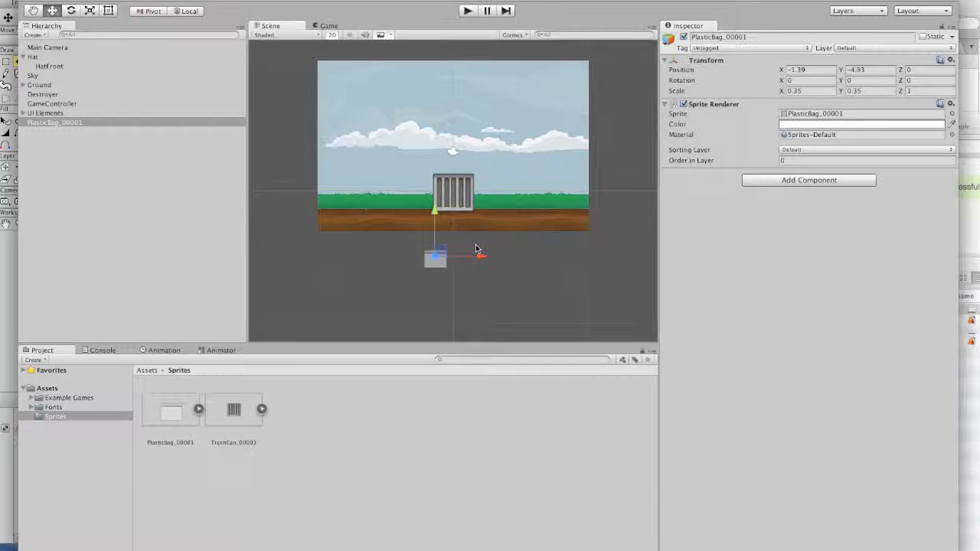
Add a Rigidbody 2D and a Box Collider 2D component to the plastic bag object.
click(767, 185)
click(821, 260)
click(800, 226)
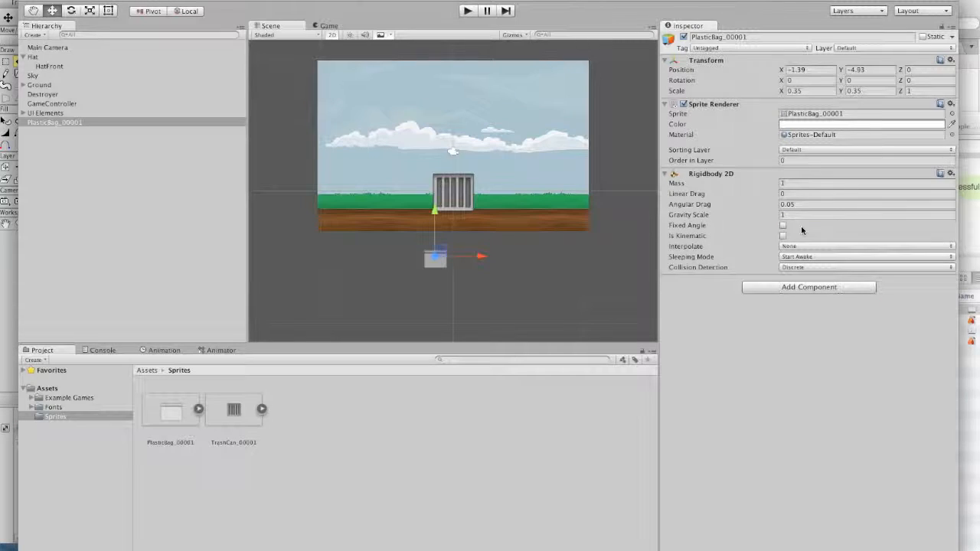
click(788, 288)
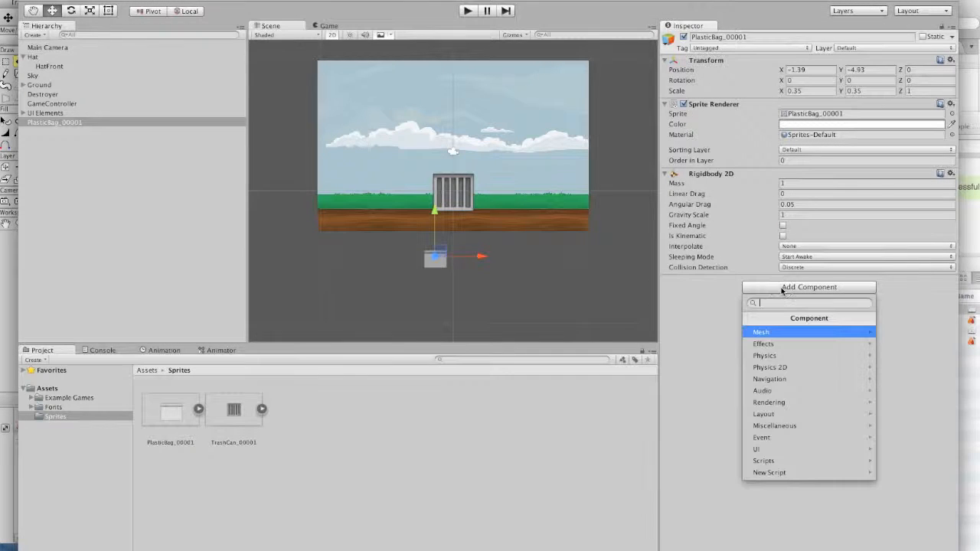
click(786, 367)
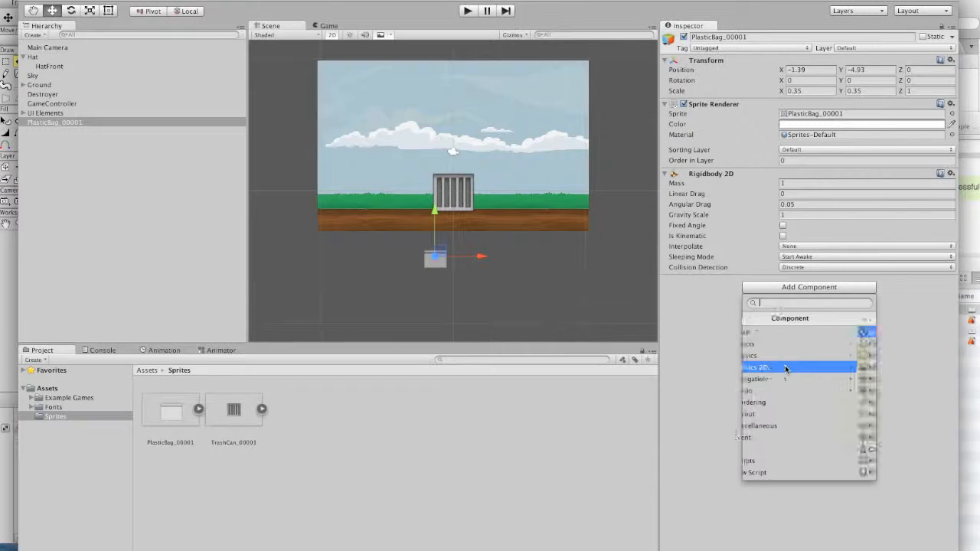
click(786, 355)
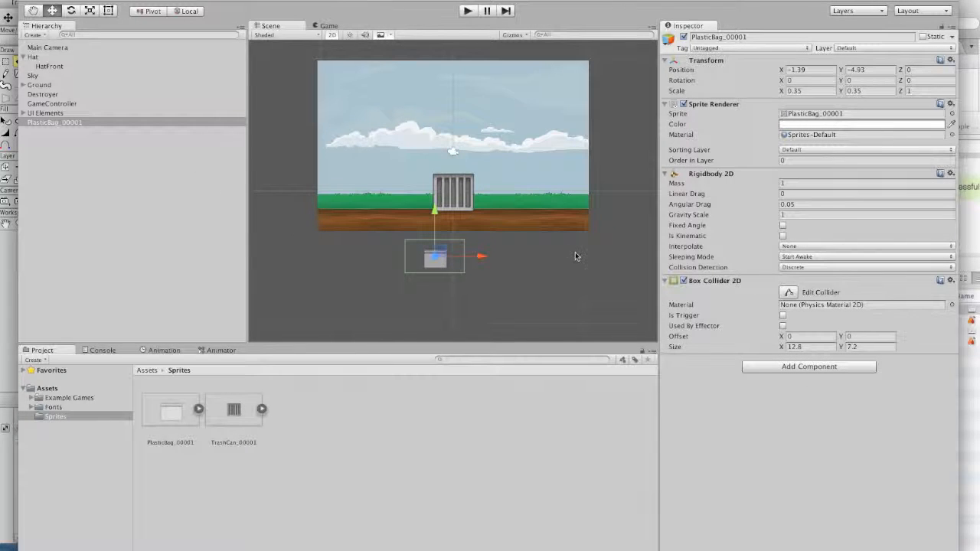
Shrink the plastic bag's box collider to fit the visible bag, sized about 5.45 by 3.90.
click(789, 293)
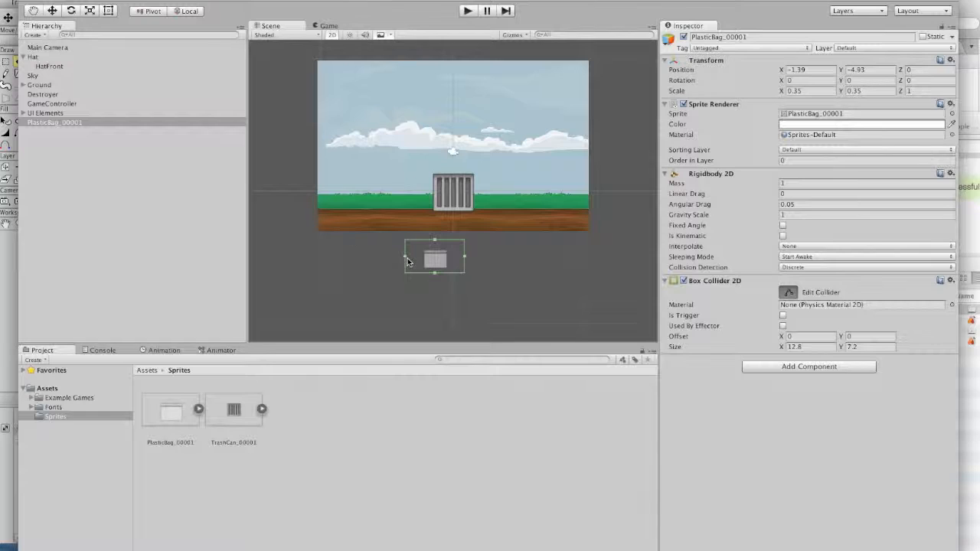
drag(406, 261, 435, 277)
drag(435, 270, 435, 268)
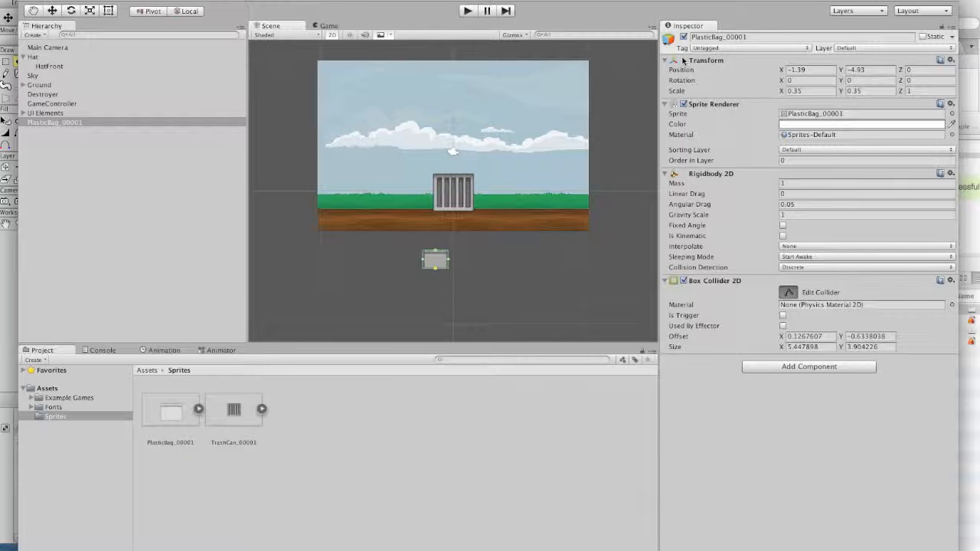
Rename the PlasticBag_00001 object to PlasticBag and select it in the scene hierarchy.
click(719, 37)
click(721, 36)
drag(720, 37, 763, 37)
key(BackSpace)
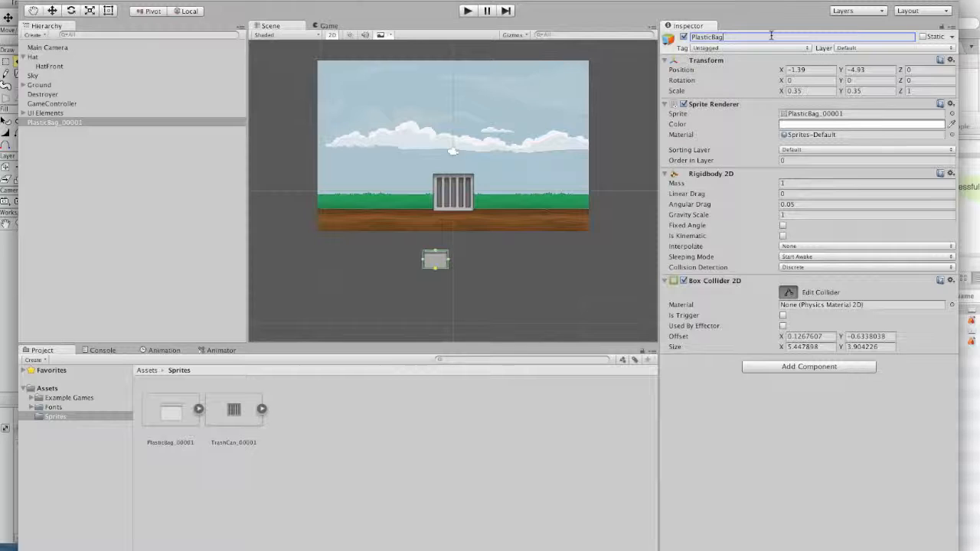
key(Return)
click(68, 231)
click(42, 123)
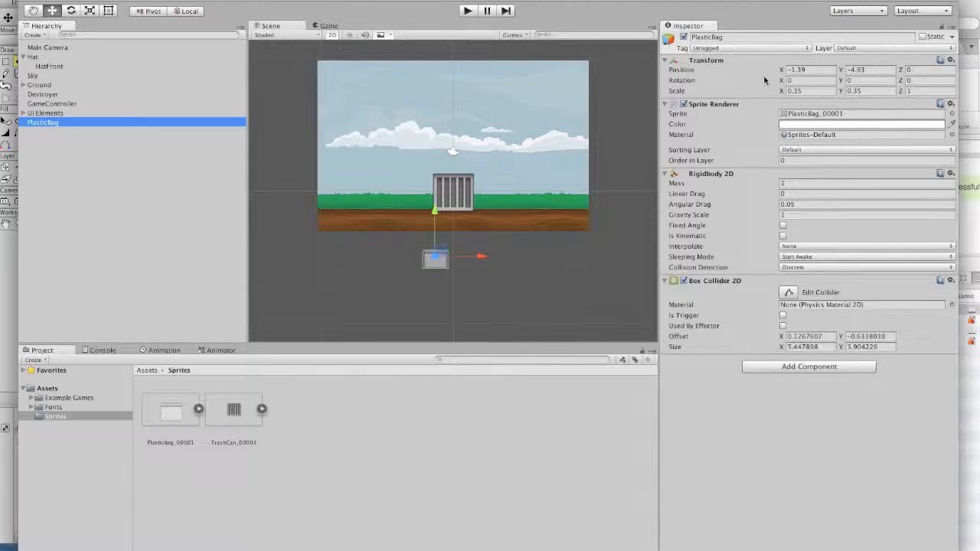
Add a new tag named Trash to the project's tag list.
click(729, 48)
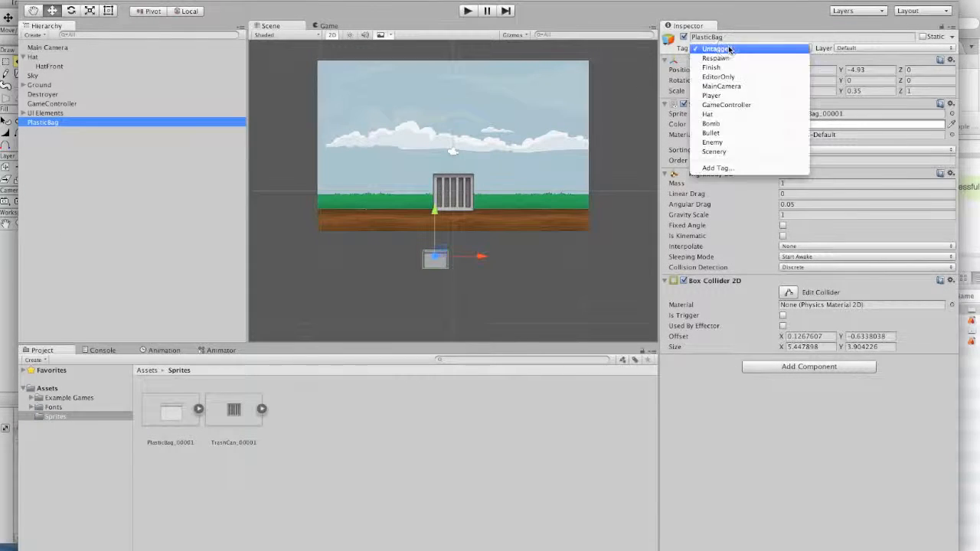
click(727, 168)
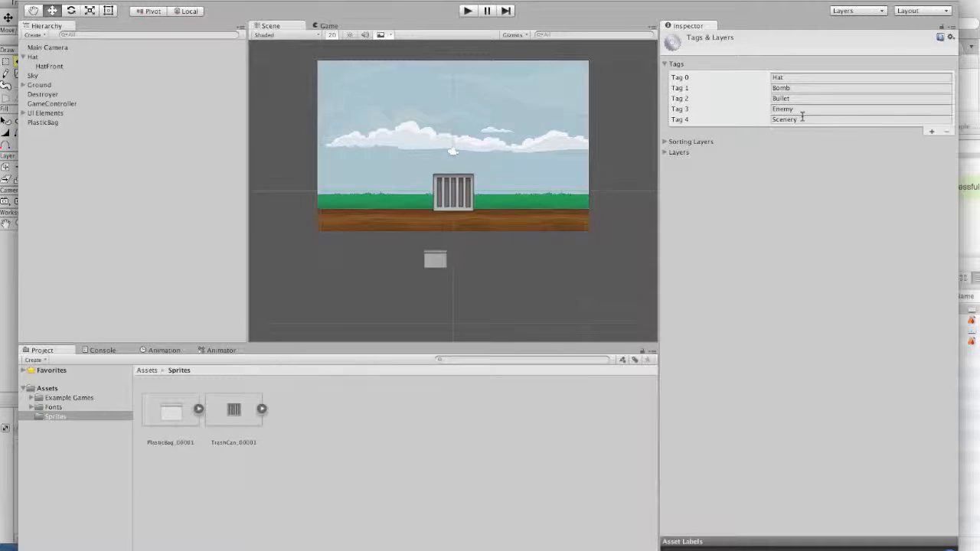
click(933, 134)
click(845, 130)
text(Trash)
key(Return)
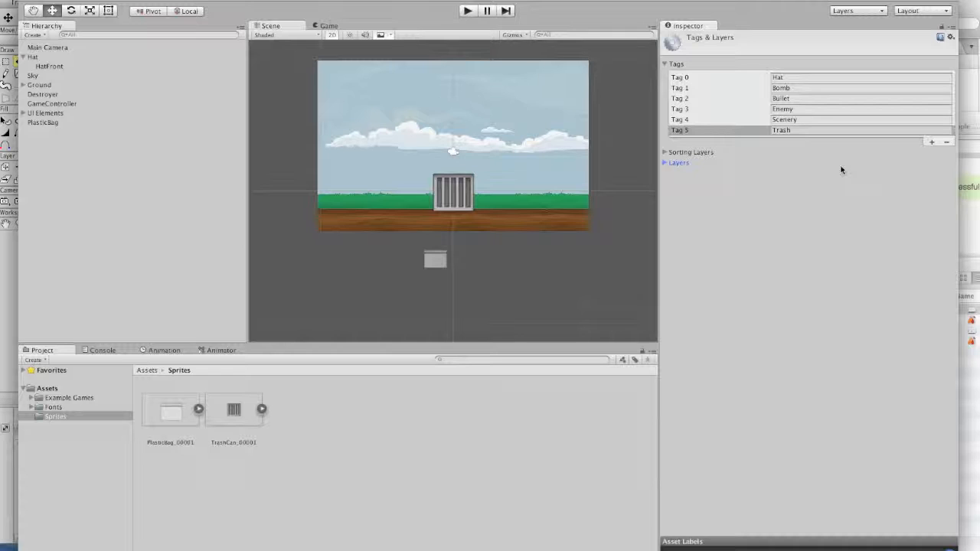
Assign the Trash tag to the PlasticBag object.
click(53, 122)
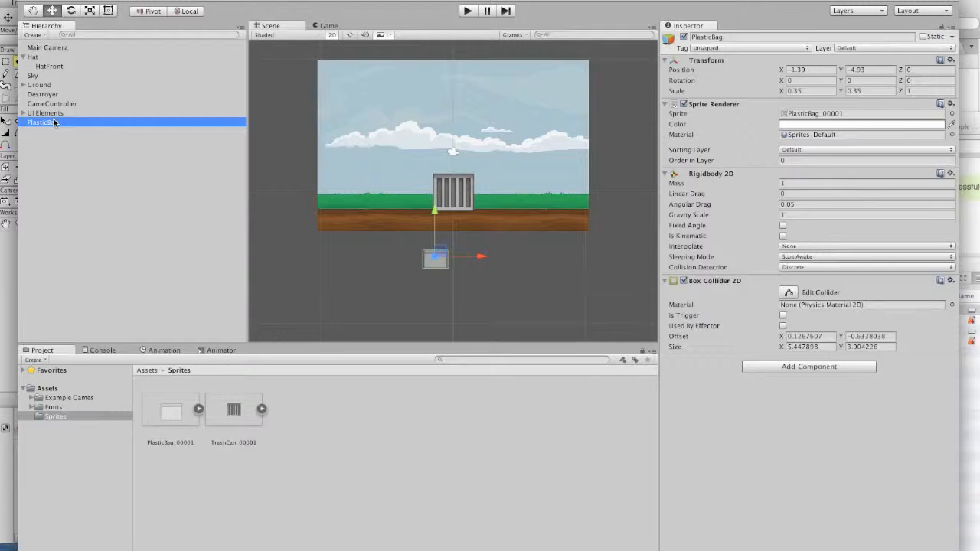
click(717, 49)
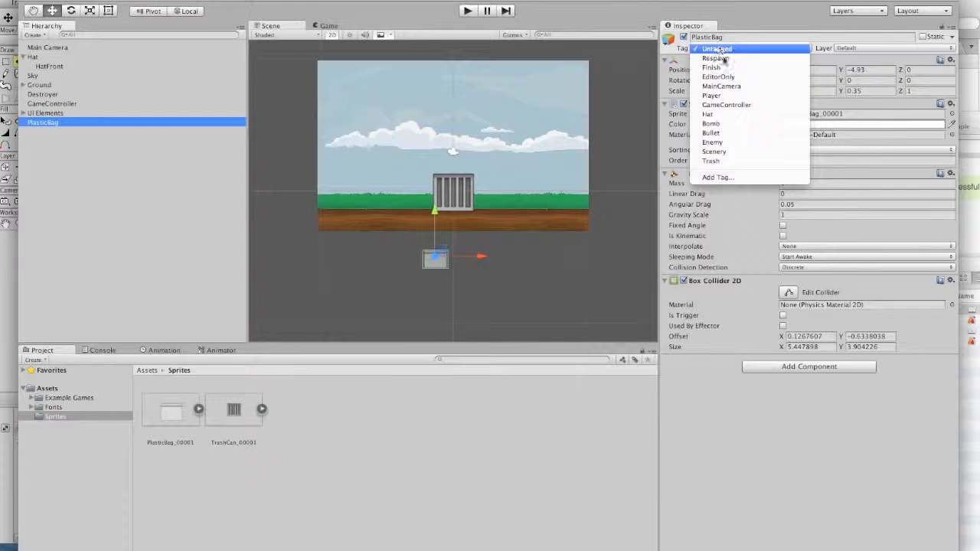
click(723, 161)
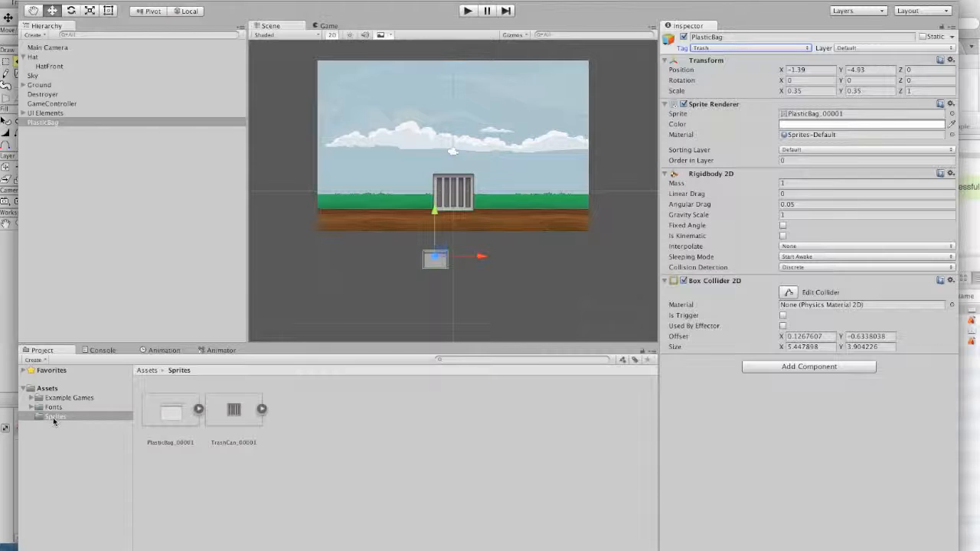
click(33, 360)
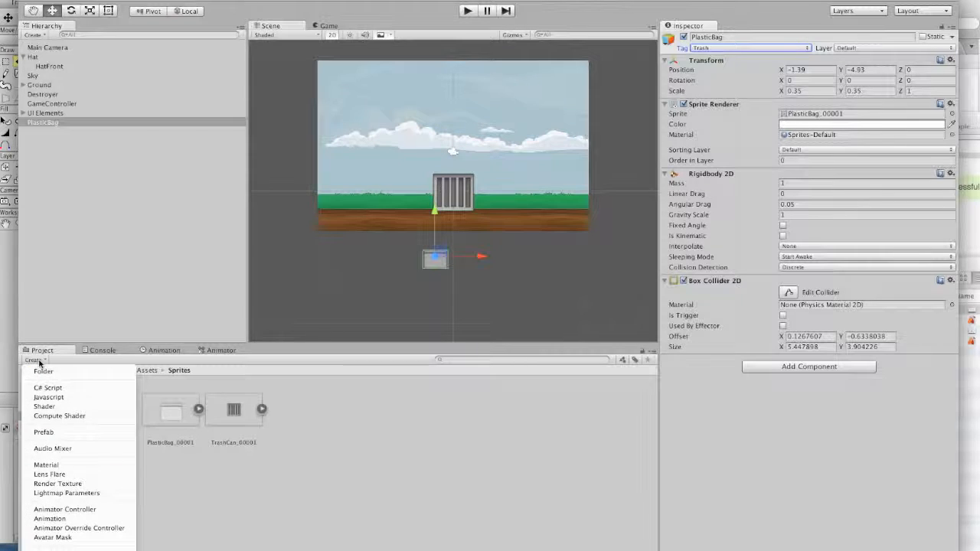
click(46, 432)
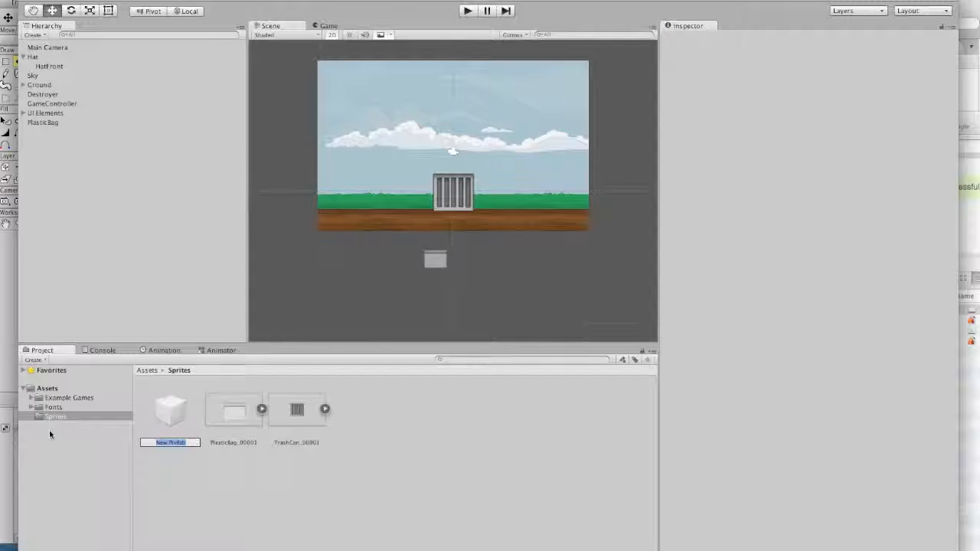
key(Escape)
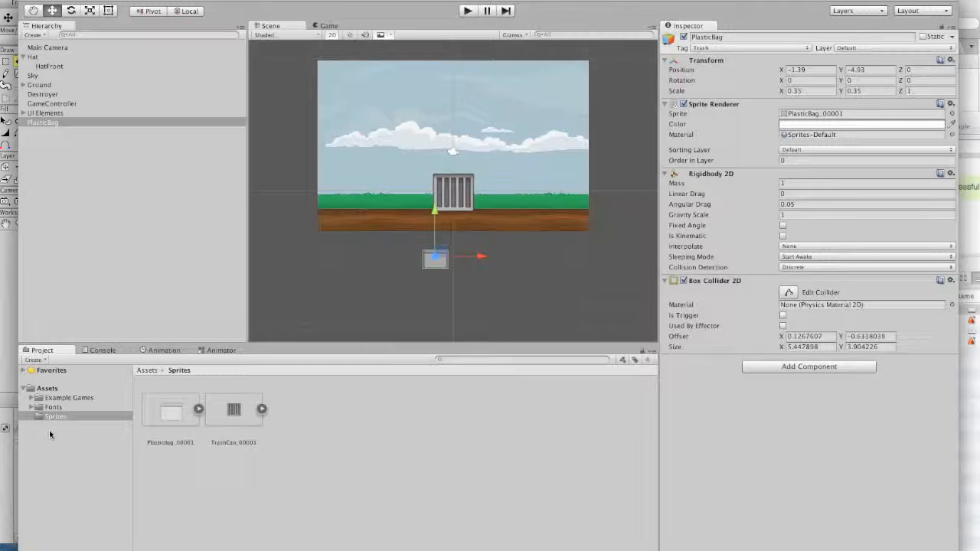
click(44, 361)
click(43, 371)
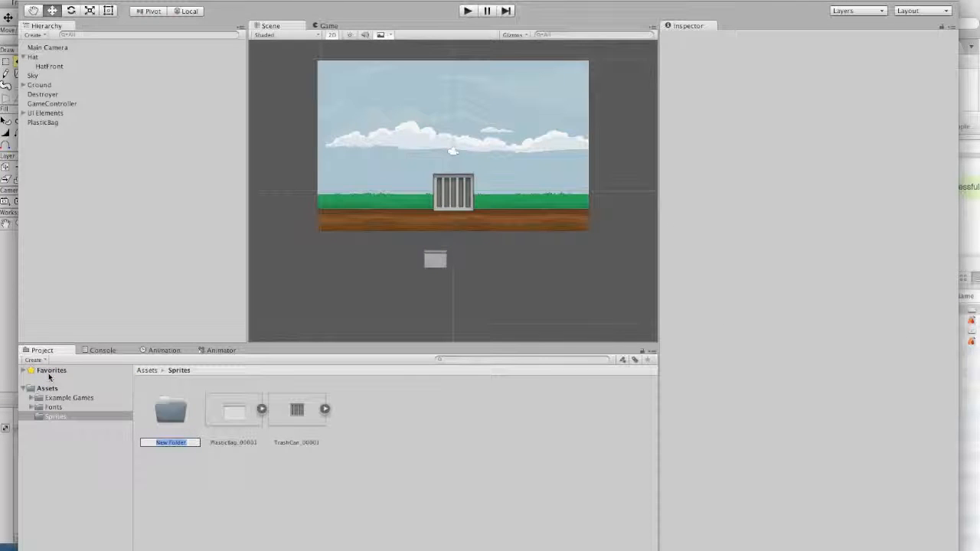
key(Escape)
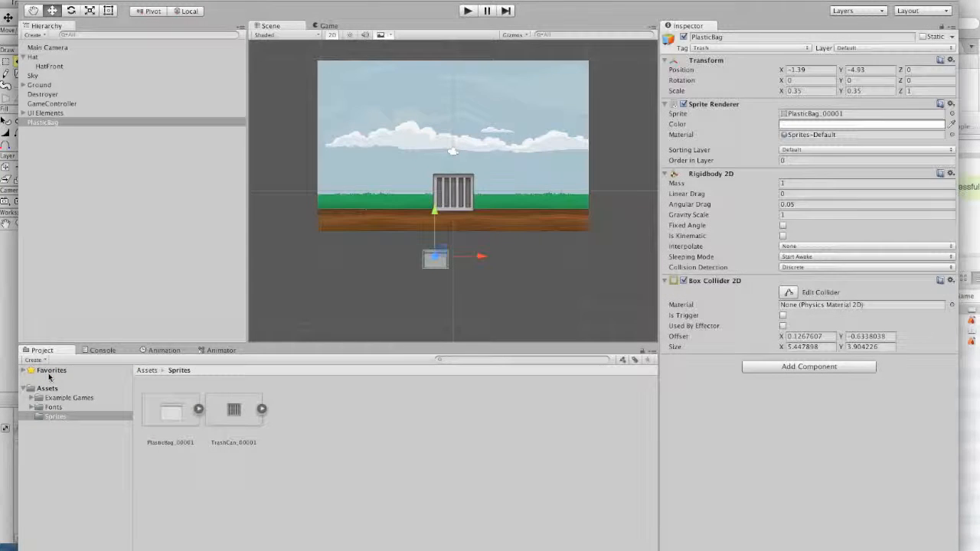
Create a folder named Prefabs directly under Assets.
click(47, 388)
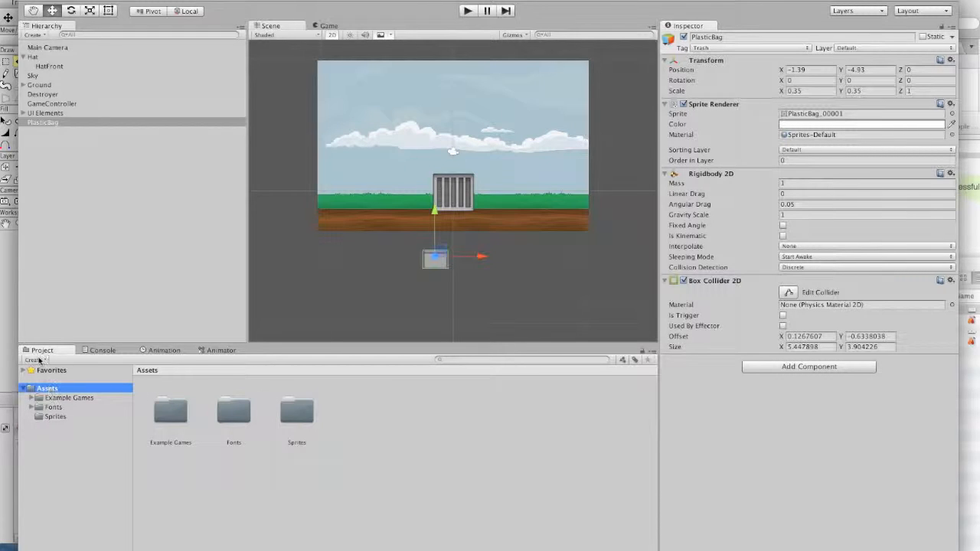
click(34, 360)
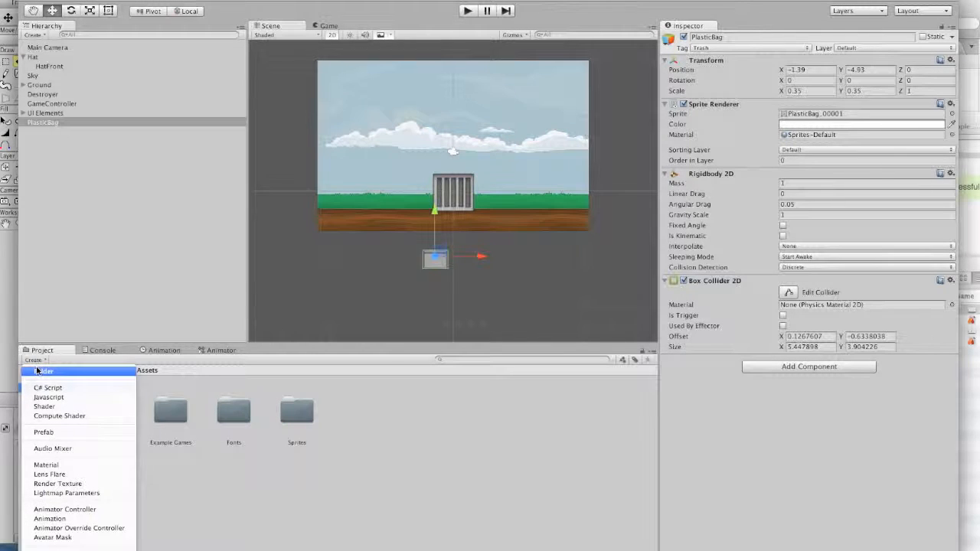
click(36, 371)
text(Pre)
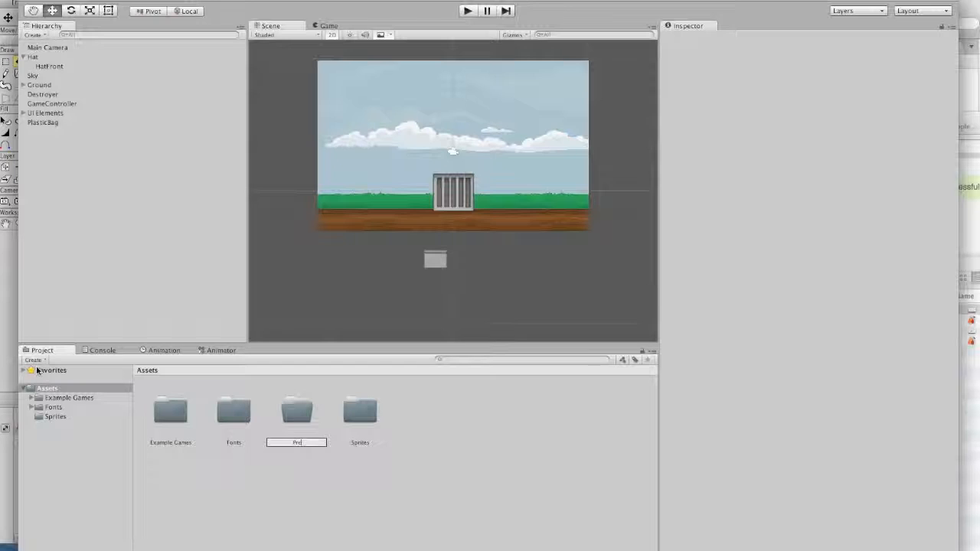
text(fabs)
key(Return)
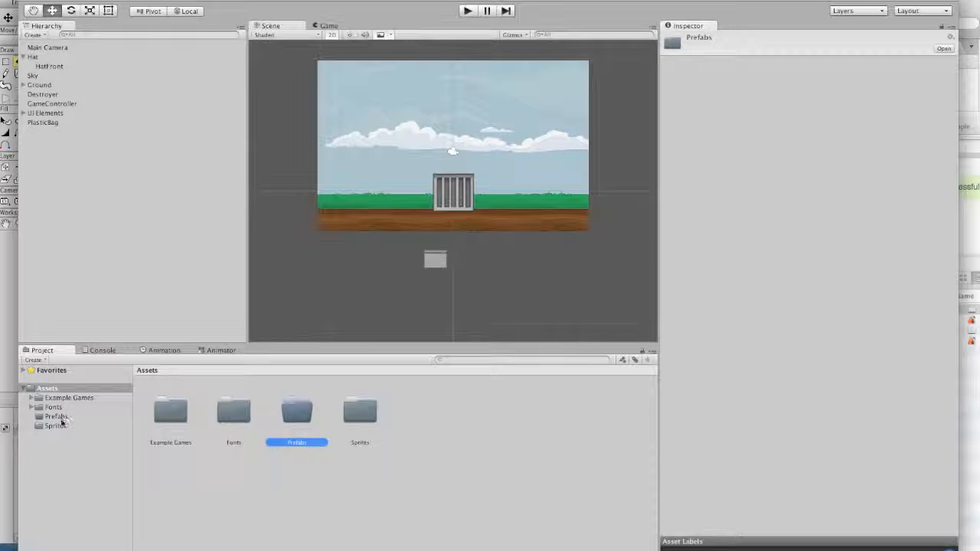
Make a prefab from the scene's PlasticBag object in the new Prefabs folder and clear the selection.
click(61, 418)
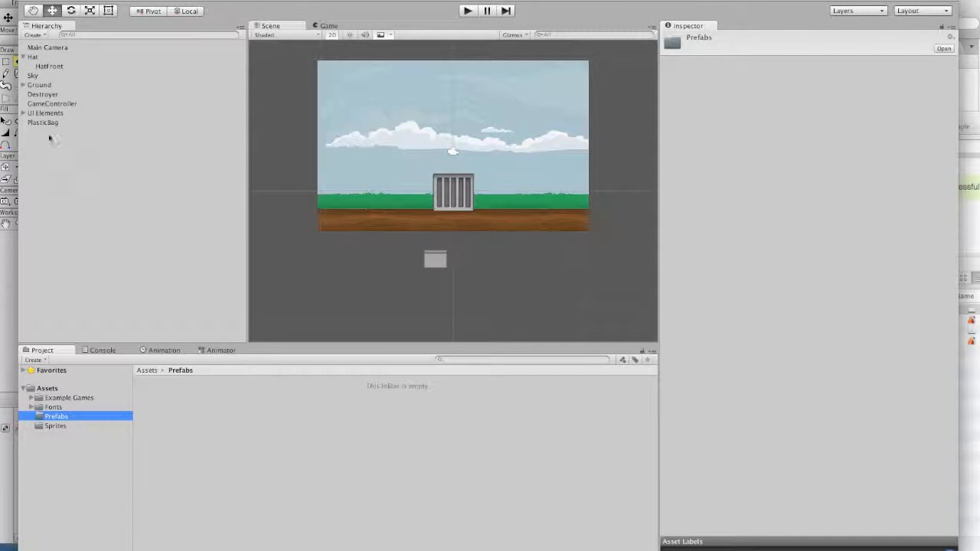
drag(42, 125, 237, 460)
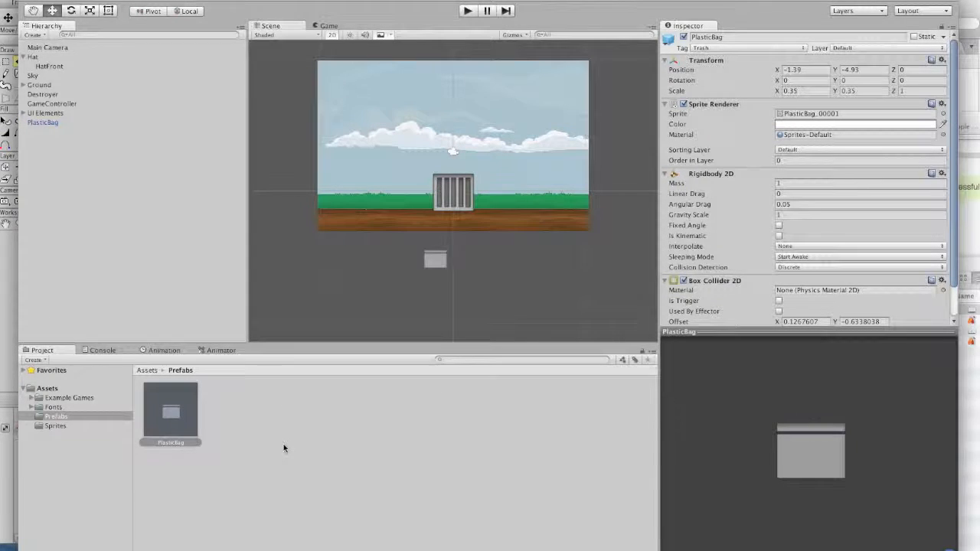
click(155, 302)
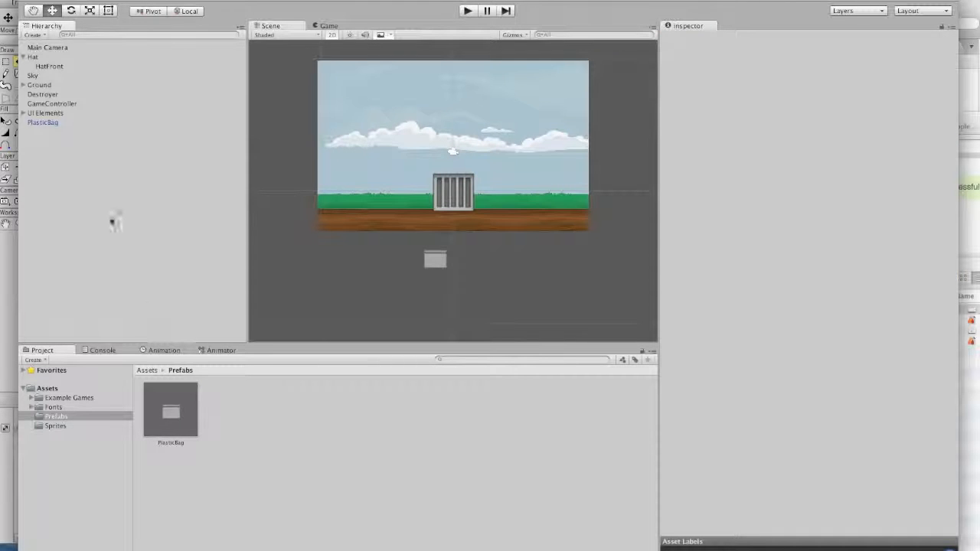
Assign the new PlasticBag prefab to Element 0 of the GameController's Balls list, replacing the Bomb.
click(61, 105)
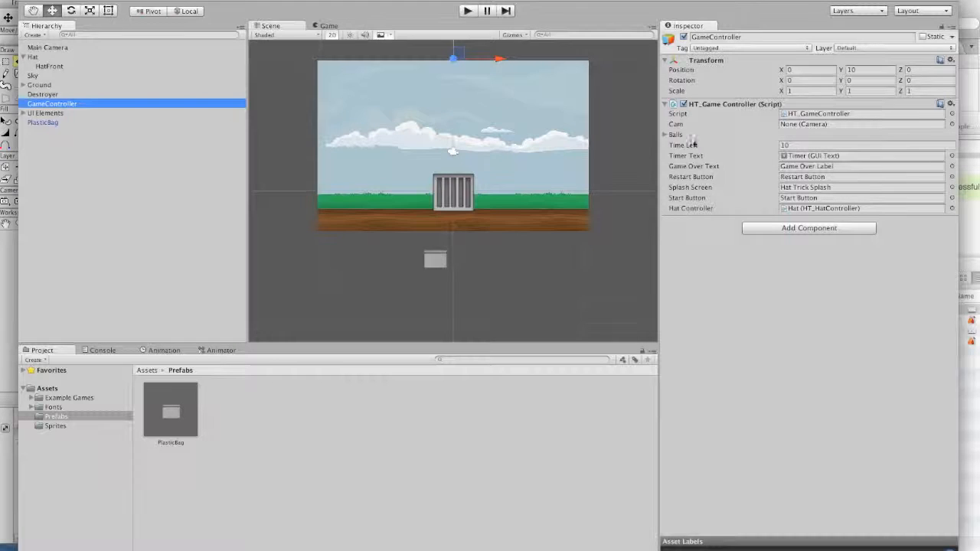
click(664, 135)
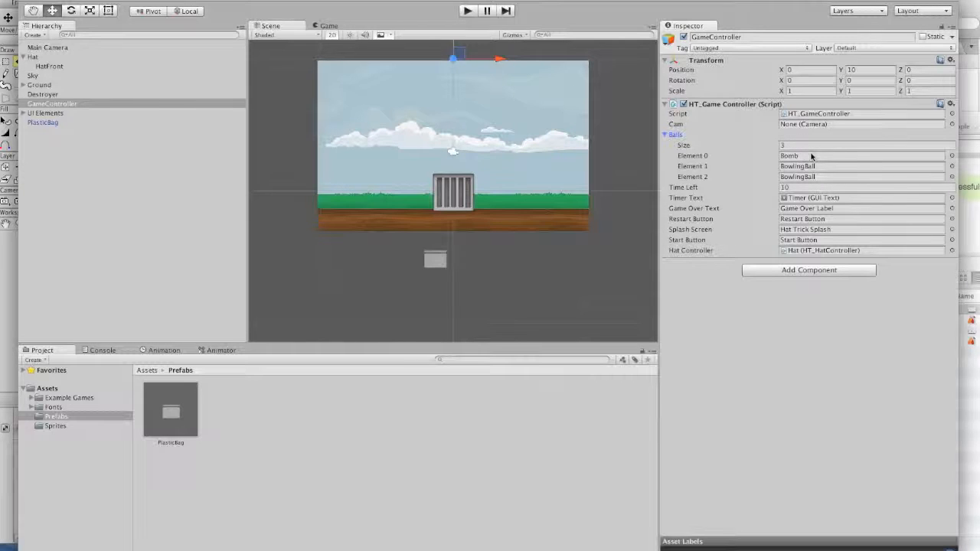
click(831, 176)
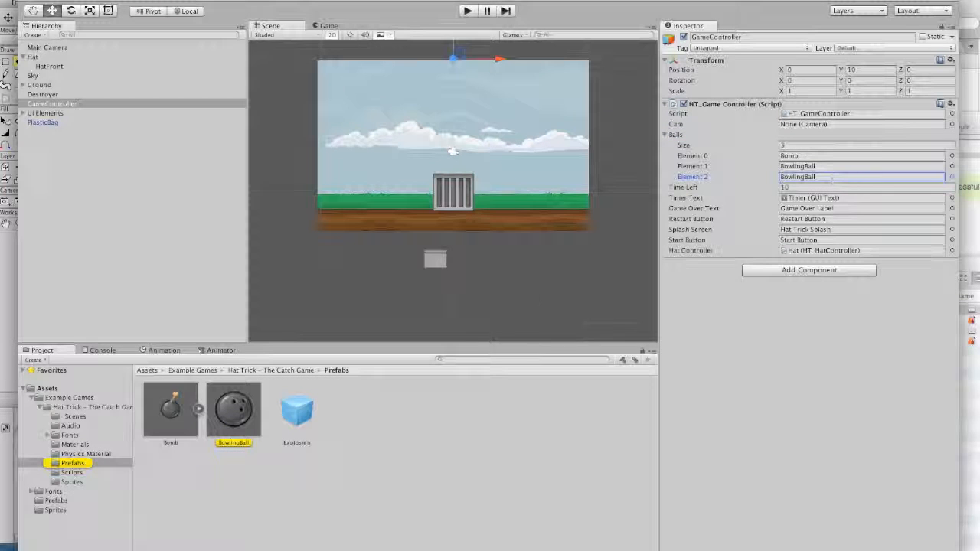
click(56, 501)
drag(170, 410, 789, 161)
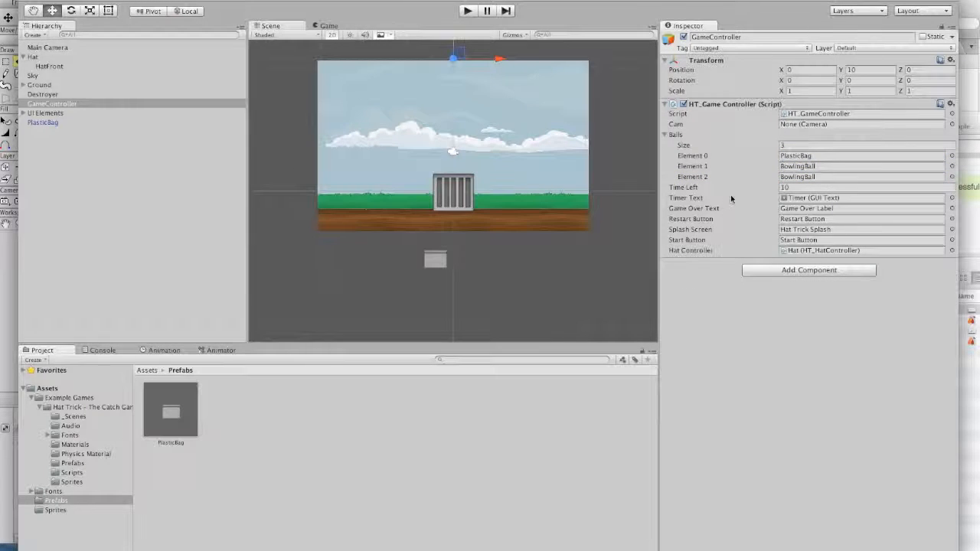
Playtest two rounds of the game to check which objects fall, stopping play mode after each round.
click(468, 11)
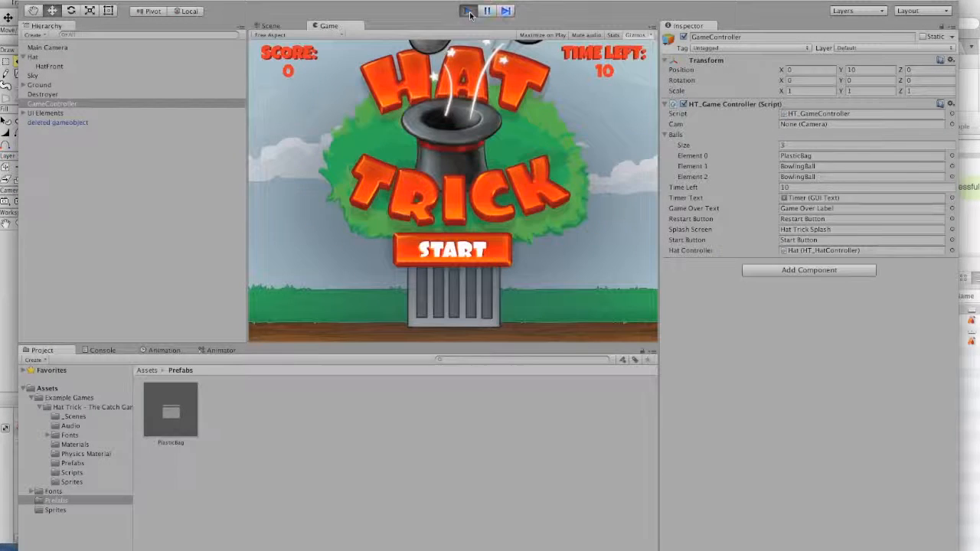
click(459, 253)
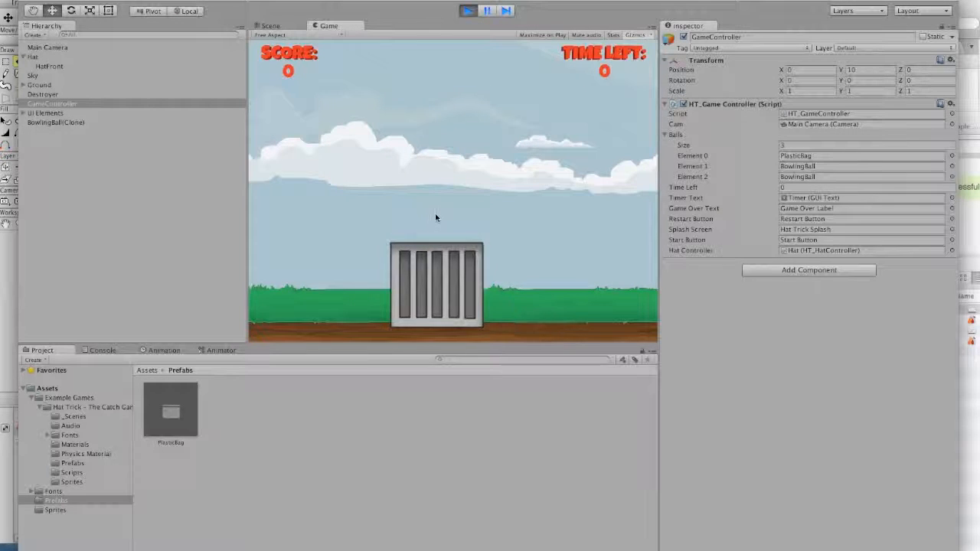
click(466, 15)
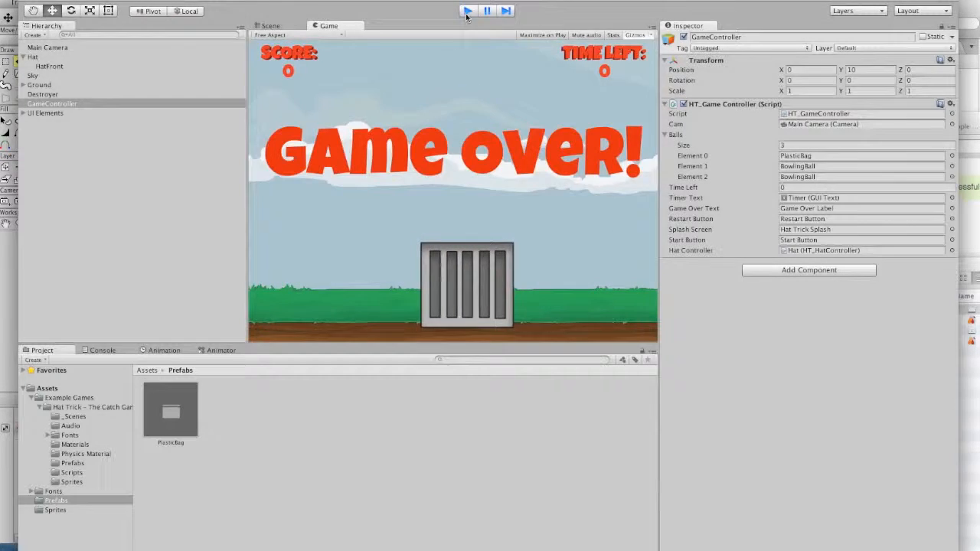
click(466, 12)
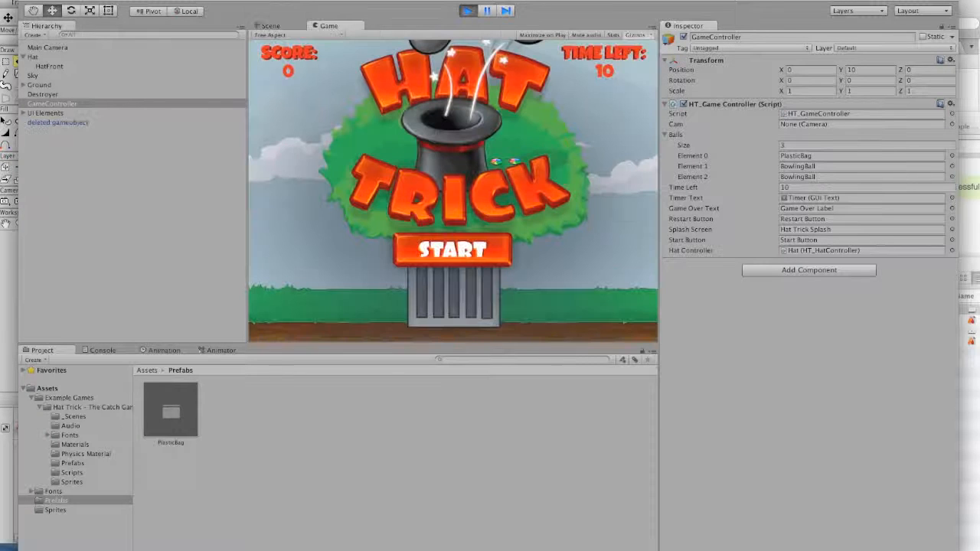
click(460, 260)
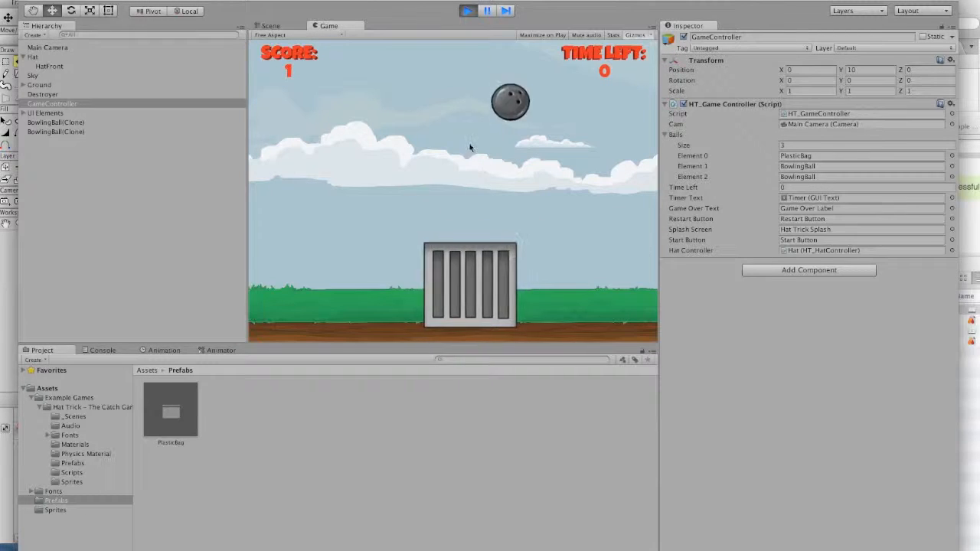
click(466, 11)
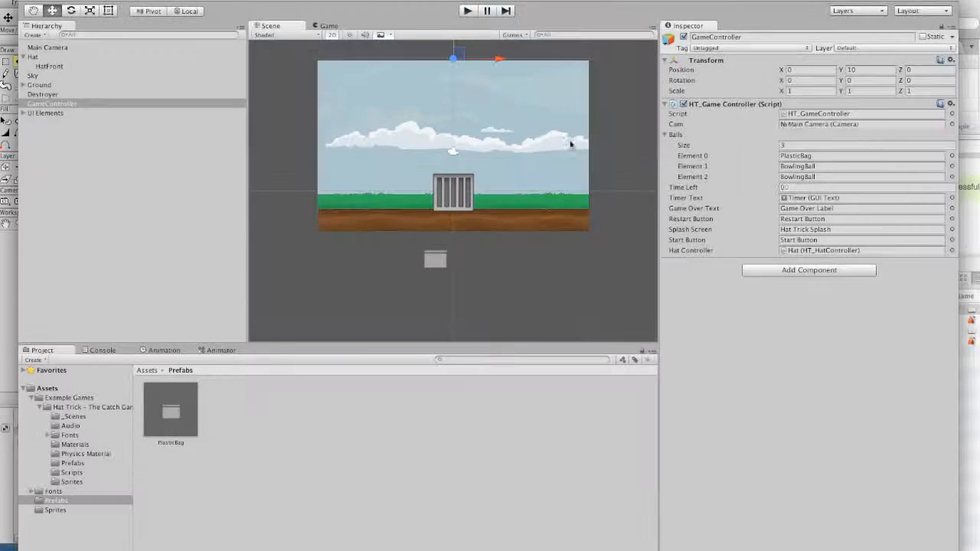
Set the size of the GameController's Balls list to 1 so only the PlasticBag entry remains.
click(791, 145)
text(1)
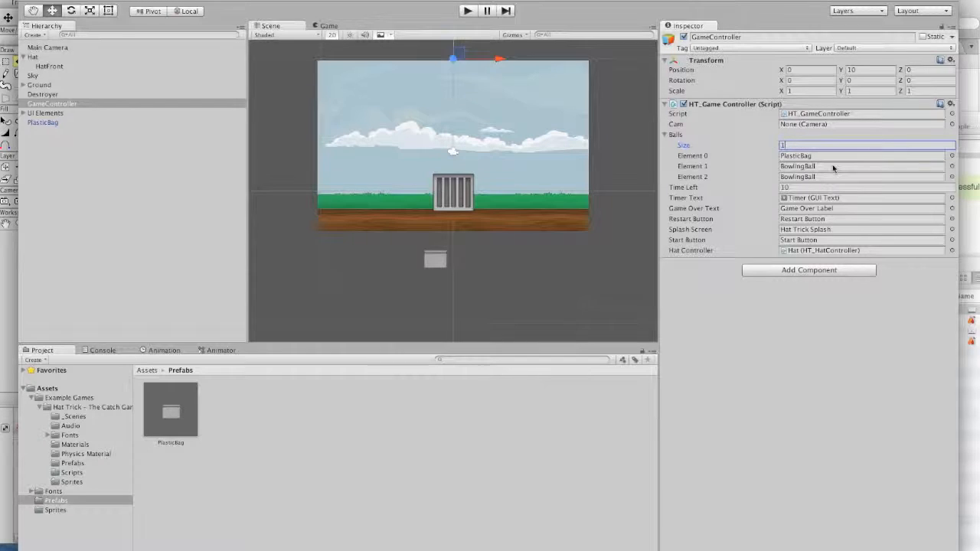
key(Tab)
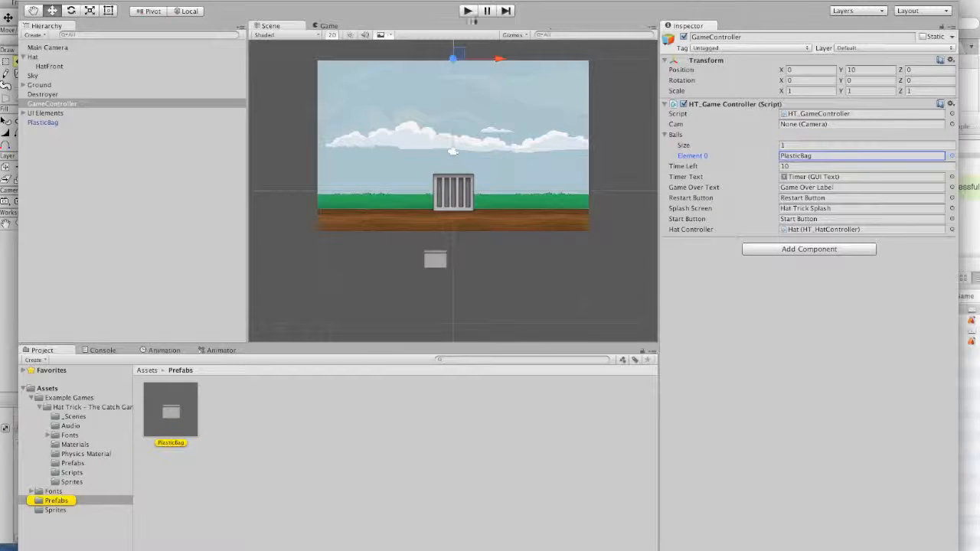
Run a test round with only plastic bags in the Balls list and stop play mode.
click(467, 11)
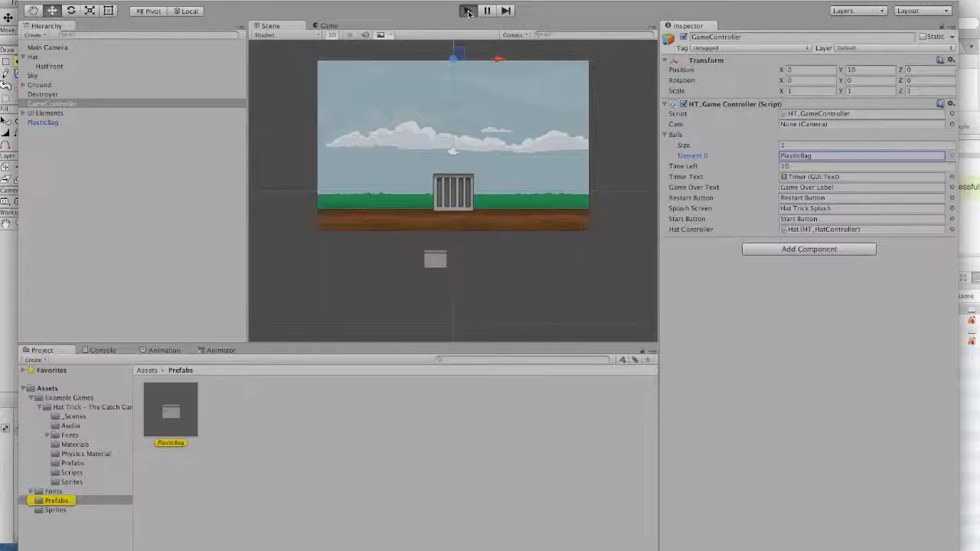
click(433, 251)
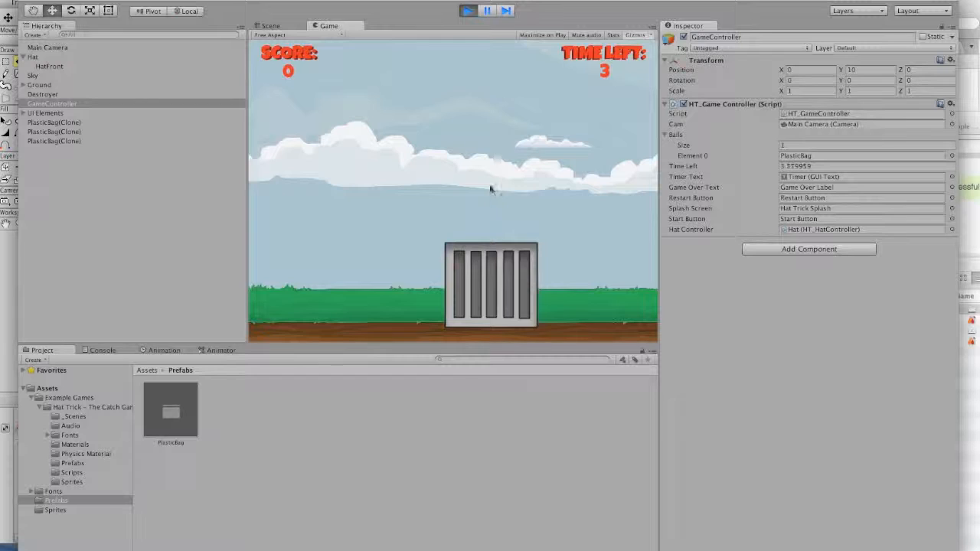
click(466, 10)
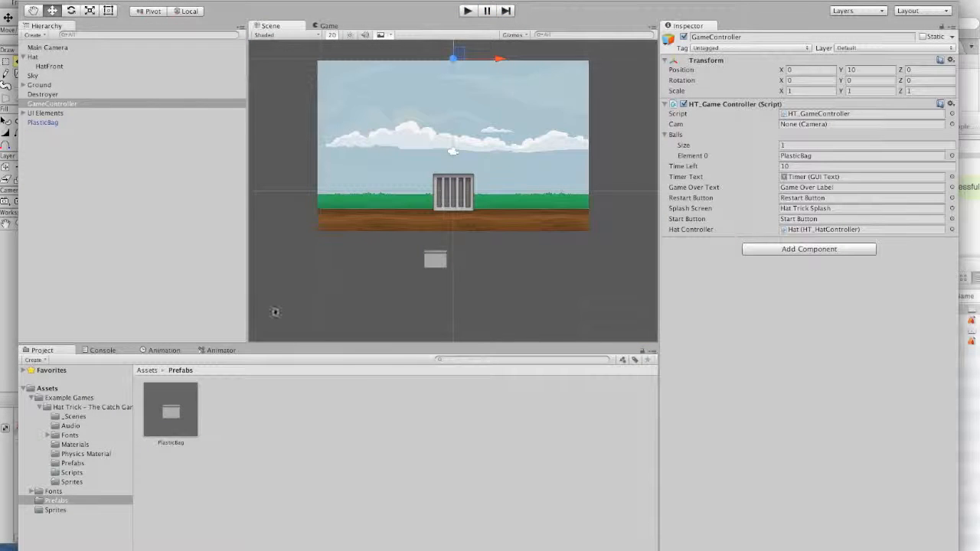
Delete the PlasticBag object from the scene.
click(42, 122)
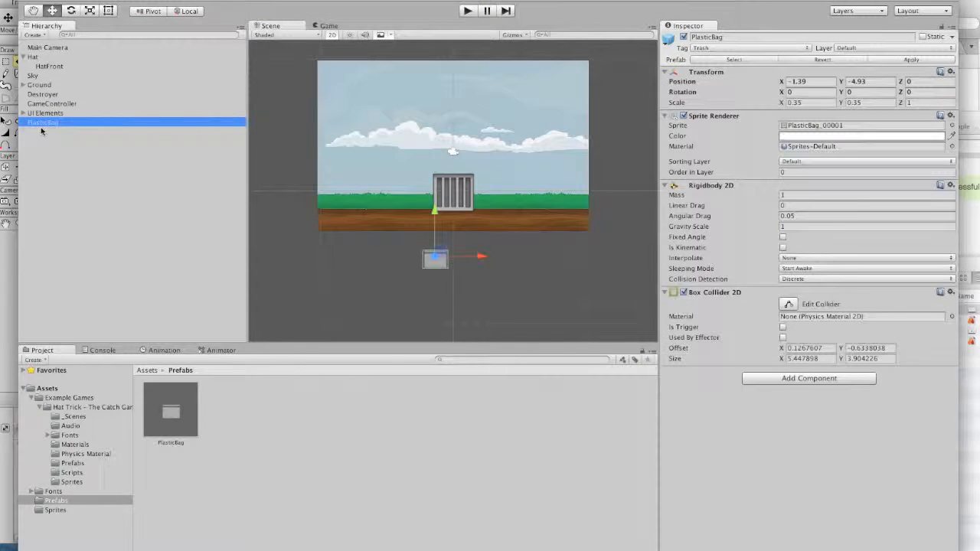
click(87, 6)
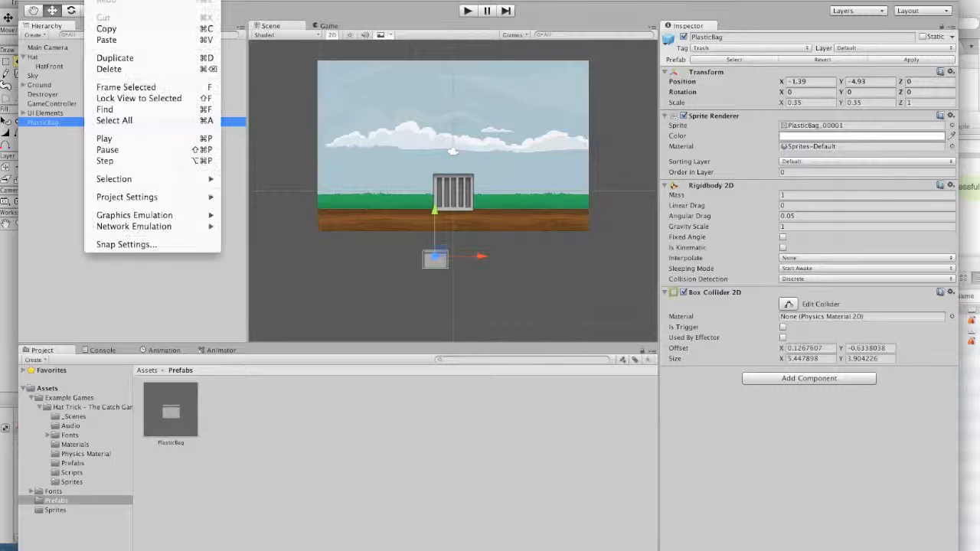
click(115, 69)
Compare the PlasticBag prefab's component settings with those of the Hat Trick example's BowlingBall prefab.
click(174, 414)
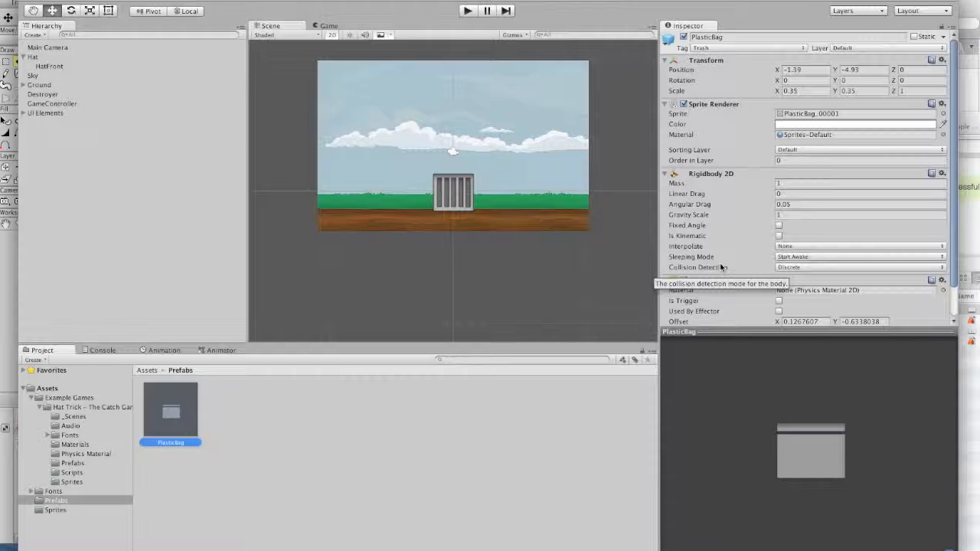
scroll(719, 266, down, 2)
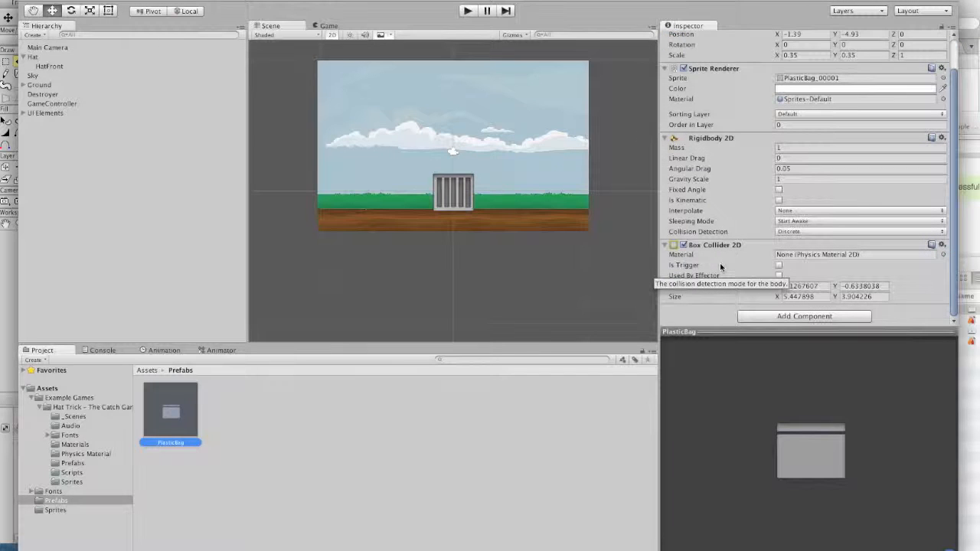
scroll(719, 266, up, 2)
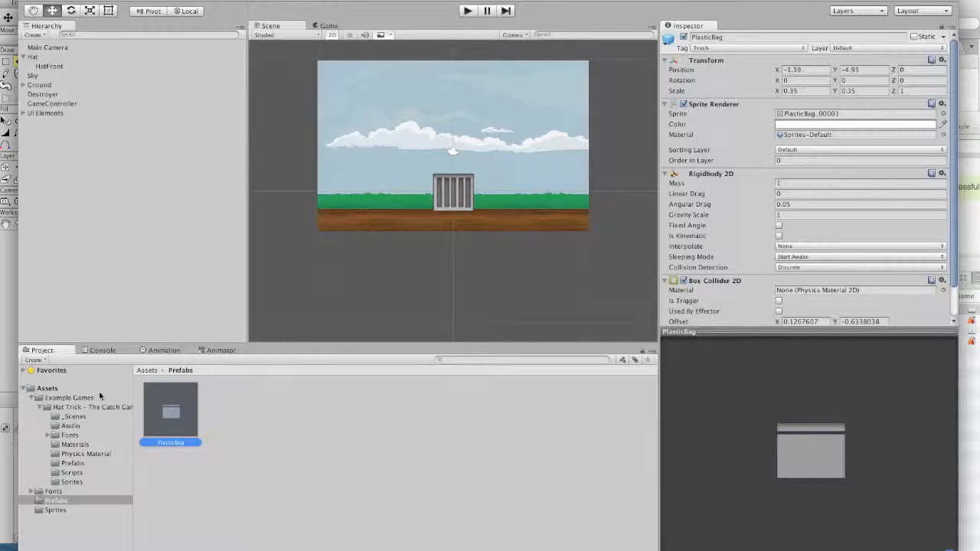
click(74, 463)
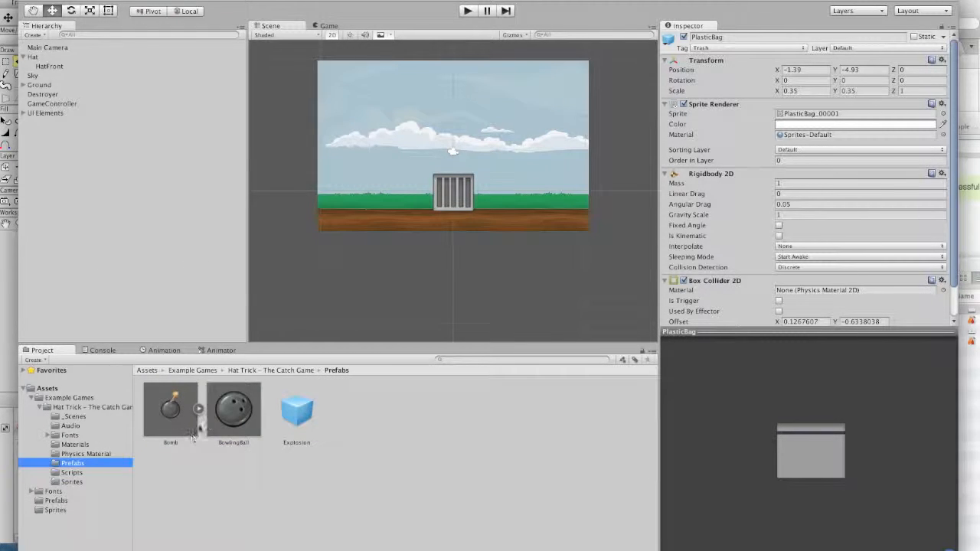
click(218, 420)
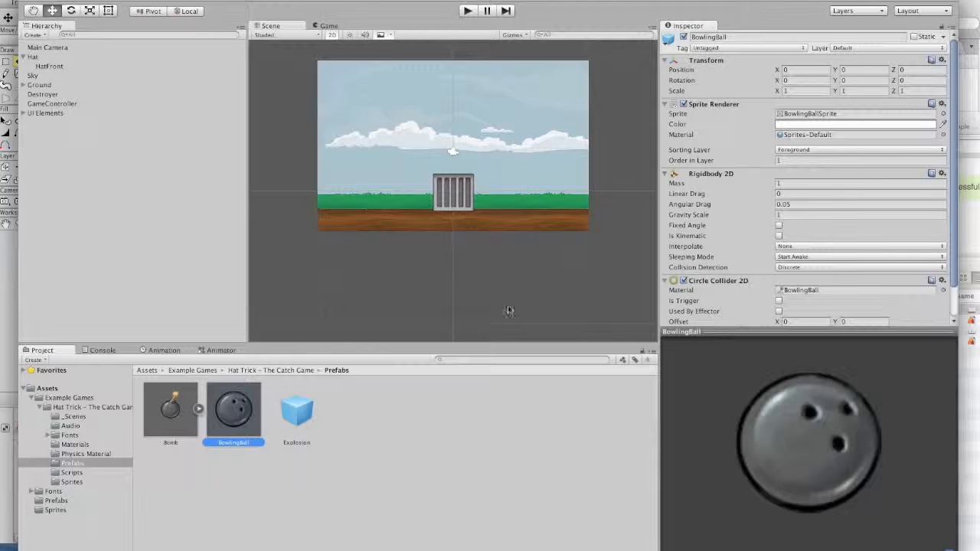
Set the PlasticBag prefab's sorting layer to Foreground and its order in layer to 1, and clear the selection.
click(56, 500)
click(169, 413)
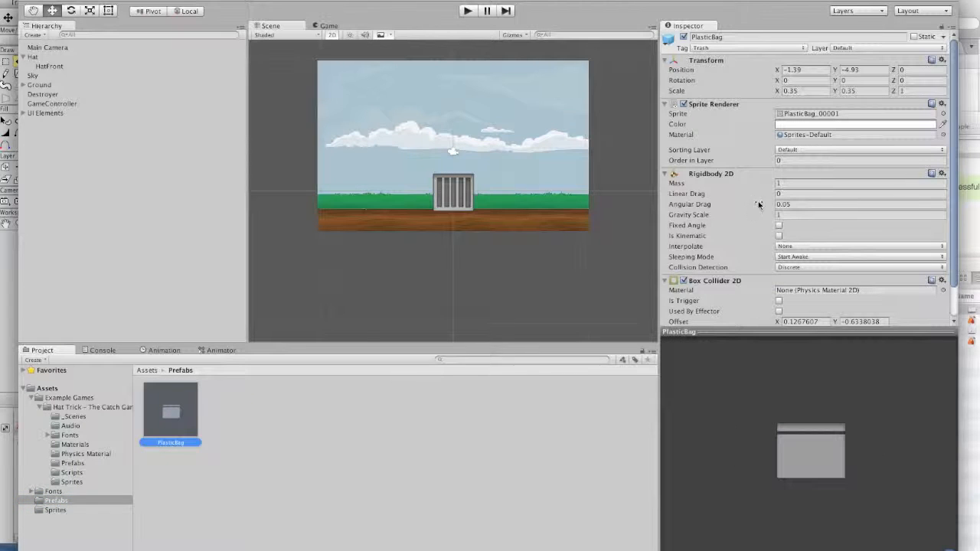
click(788, 151)
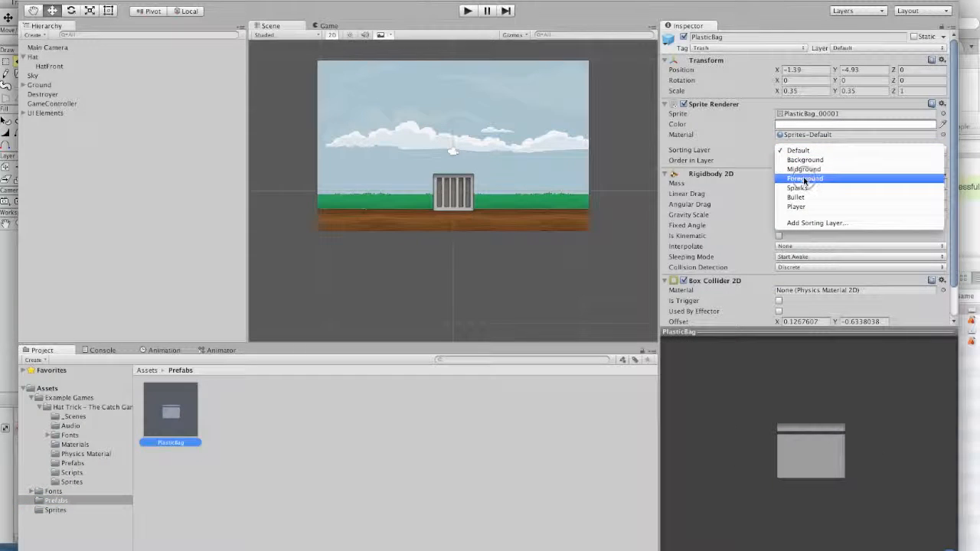
click(804, 178)
click(722, 160)
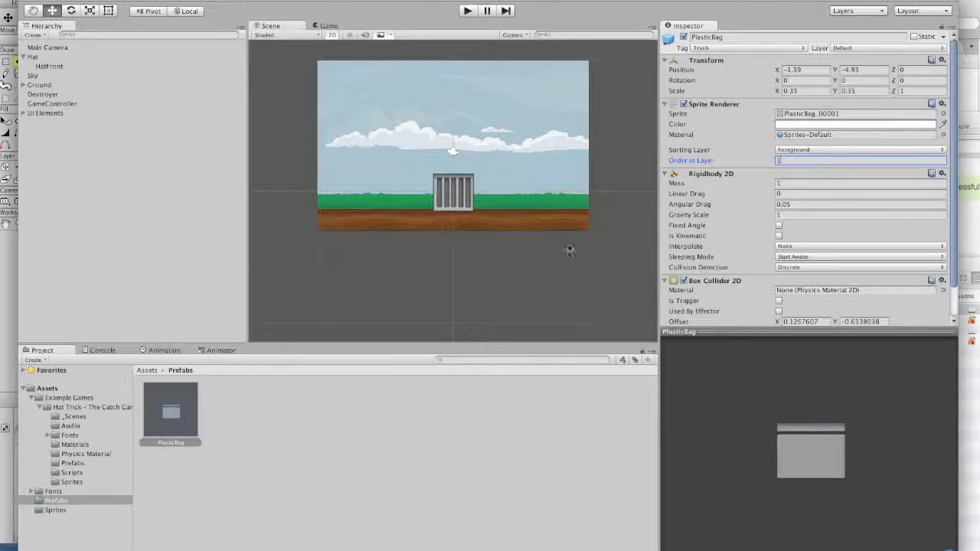
click(509, 284)
Playtest a round to check how the falling plastic bags display and fit the trash can, and stop play mode.
click(467, 10)
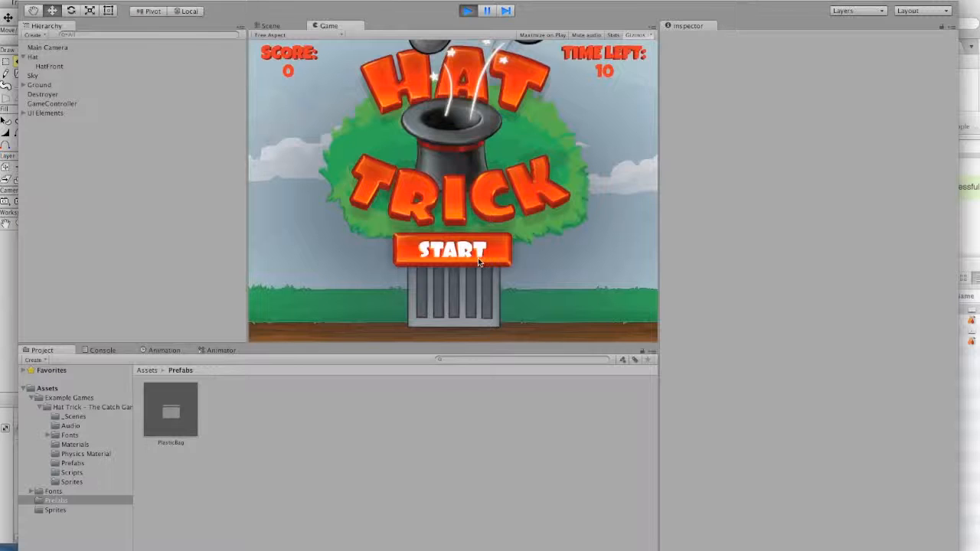
click(464, 249)
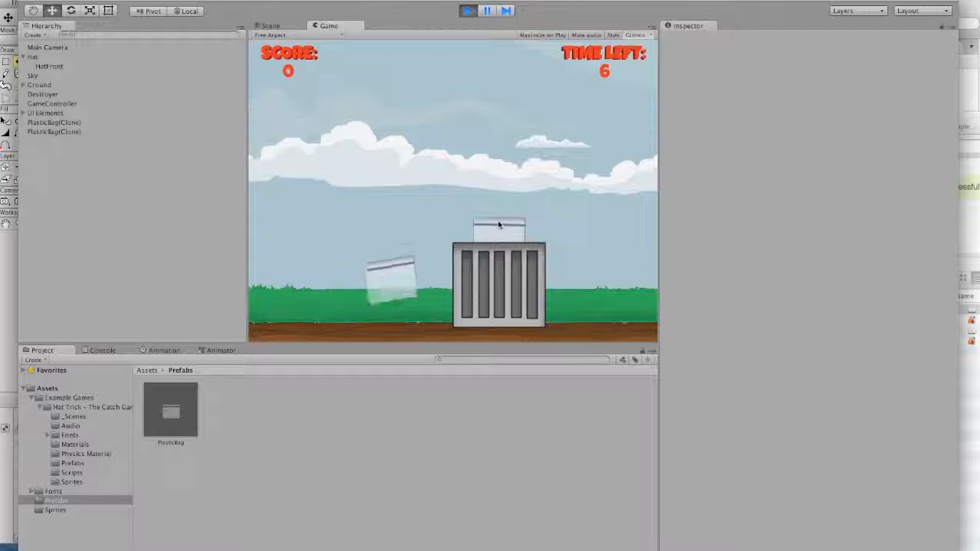
click(467, 12)
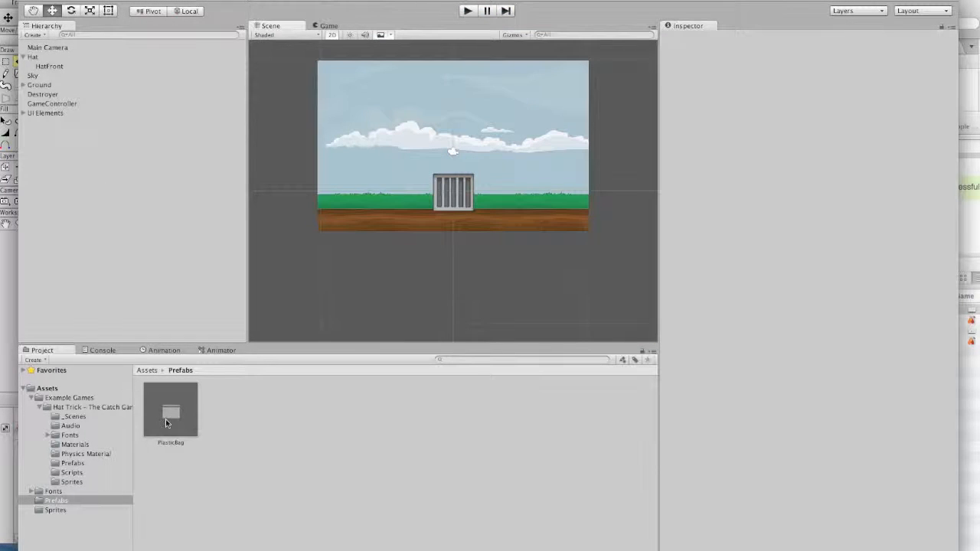
Place an instance of the PlasticBag prefab in the scene.
click(171, 405)
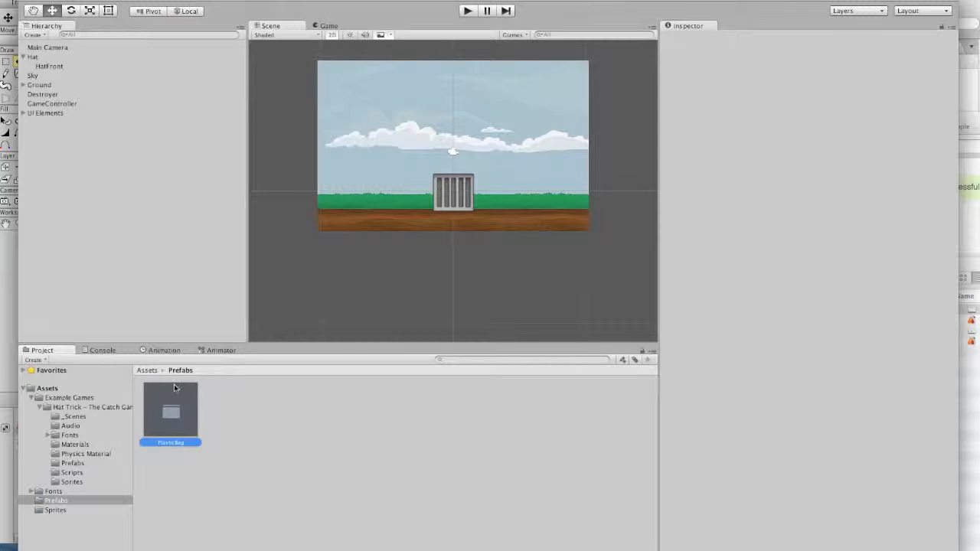
drag(168, 403, 173, 284)
drag(170, 413, 104, 175)
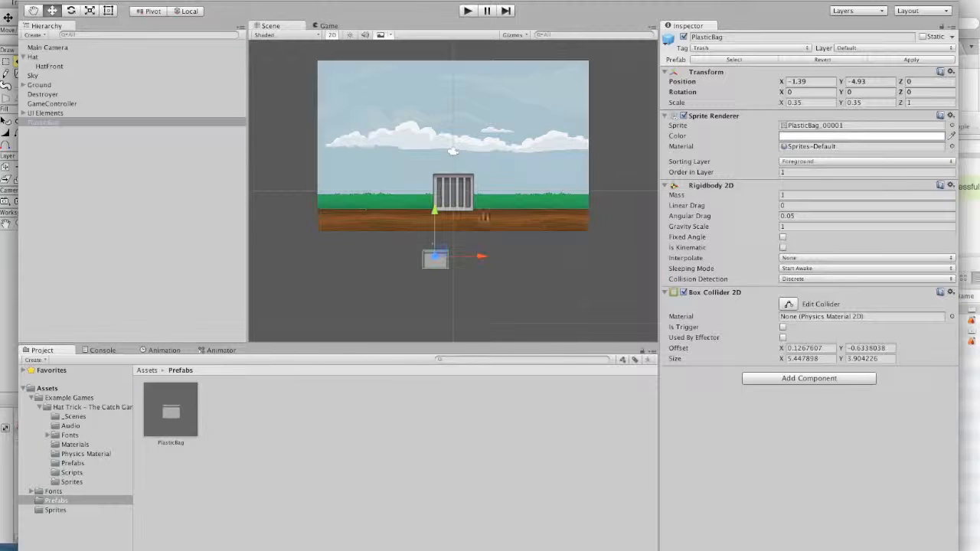
Set the scene PlasticBag's X and Y scale to 0.2 and clear the selection.
click(816, 103)
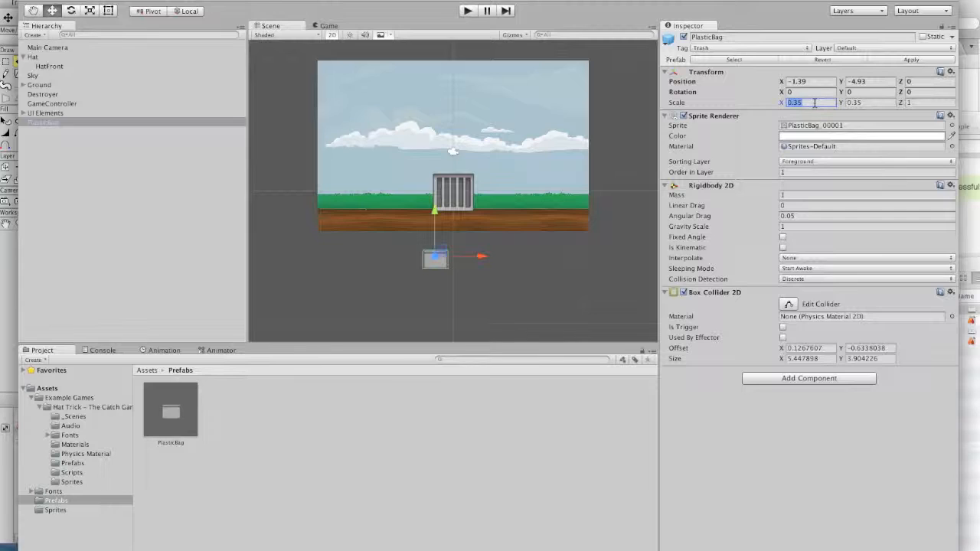
text(0.2)
click(869, 101)
click(869, 100)
key(BackSpace)
key(BackSpace)
key(BackSpace)
key(BackSpace)
text(0.2)
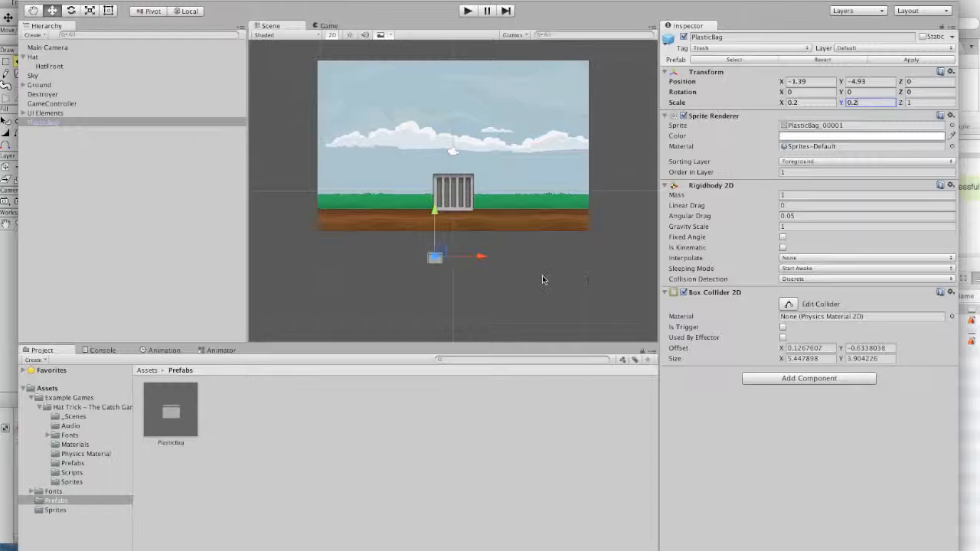
click(542, 277)
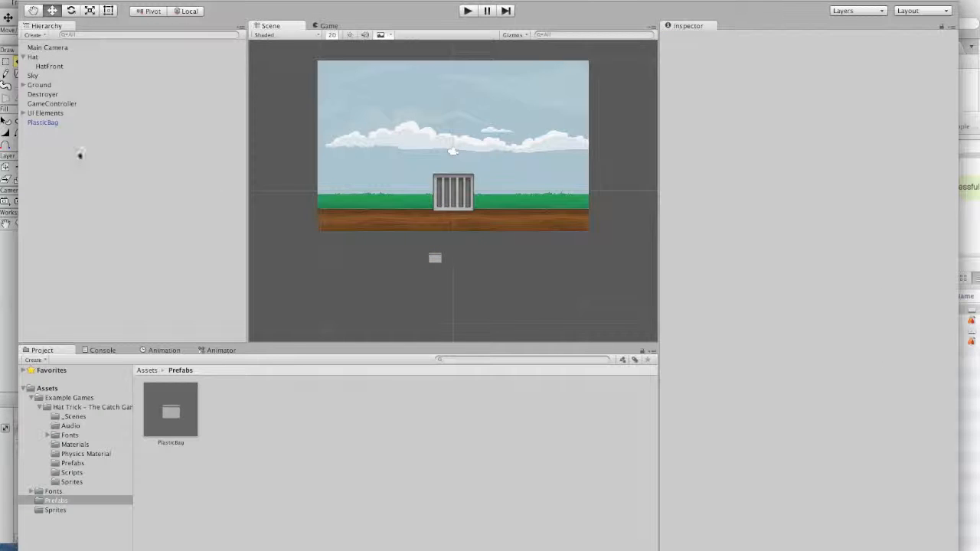
Replace the PlasticBag prefab in the Prefabs folder with the rescaled PlasticBag object from the scene.
click(170, 411)
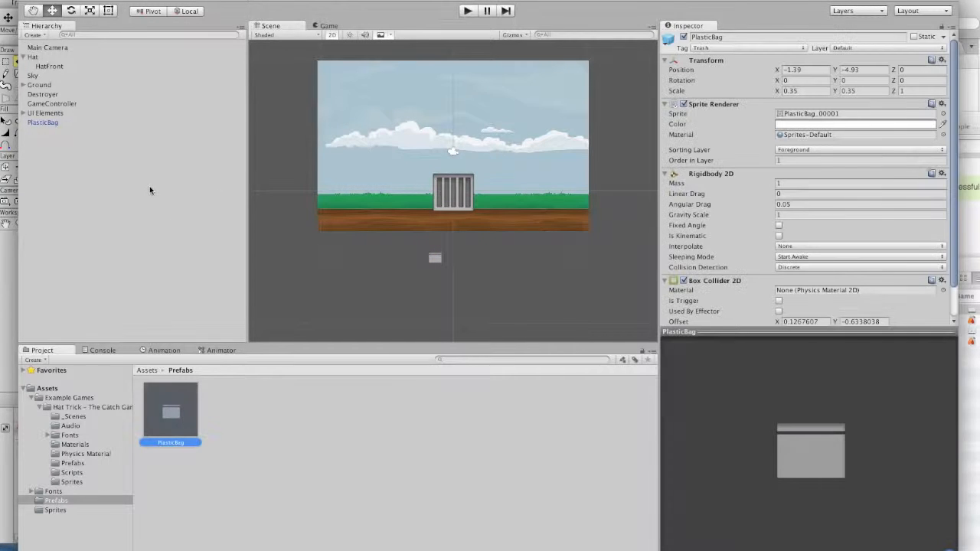
click(103, 2)
click(118, 70)
drag(38, 123, 190, 441)
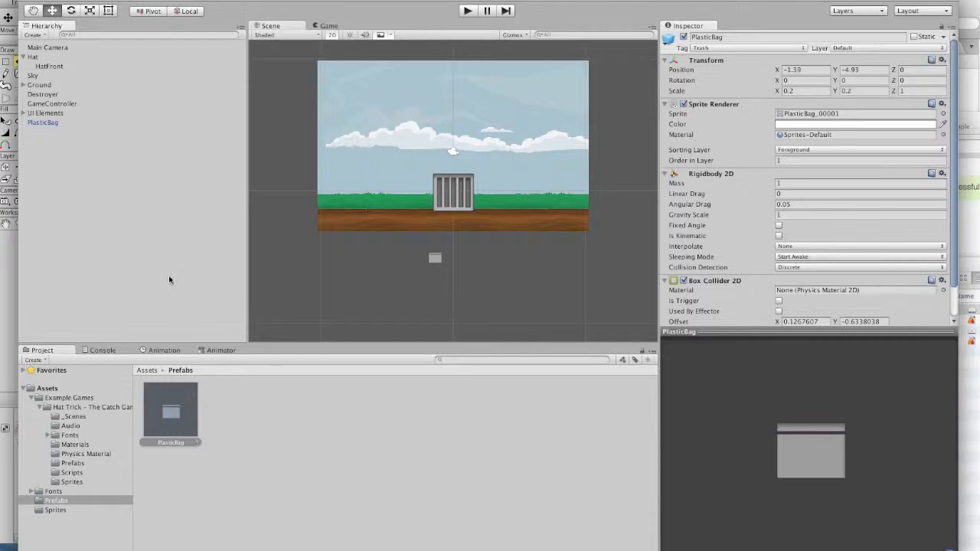
Assign the PlasticBag prefab from the Prefabs folder to Element 0 of the GameController's Balls list.
click(69, 108)
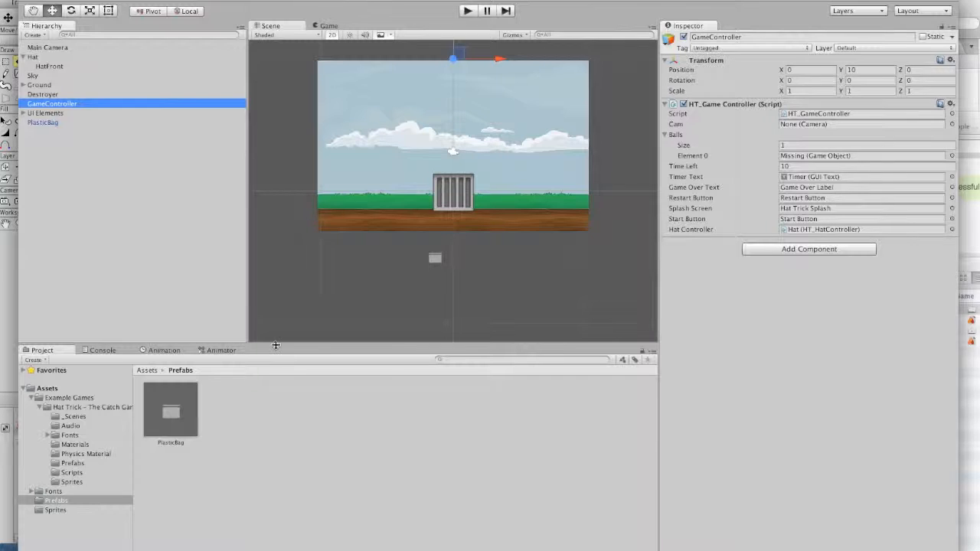
drag(172, 413, 809, 157)
Playtest a round to check how the rescaled plastic bags fall into the trash can, and stop play mode.
click(469, 11)
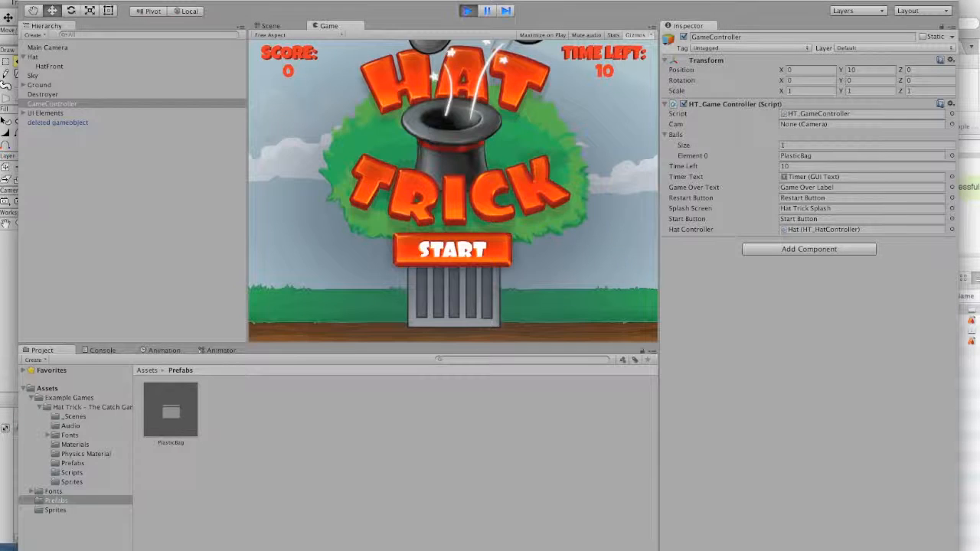
click(440, 248)
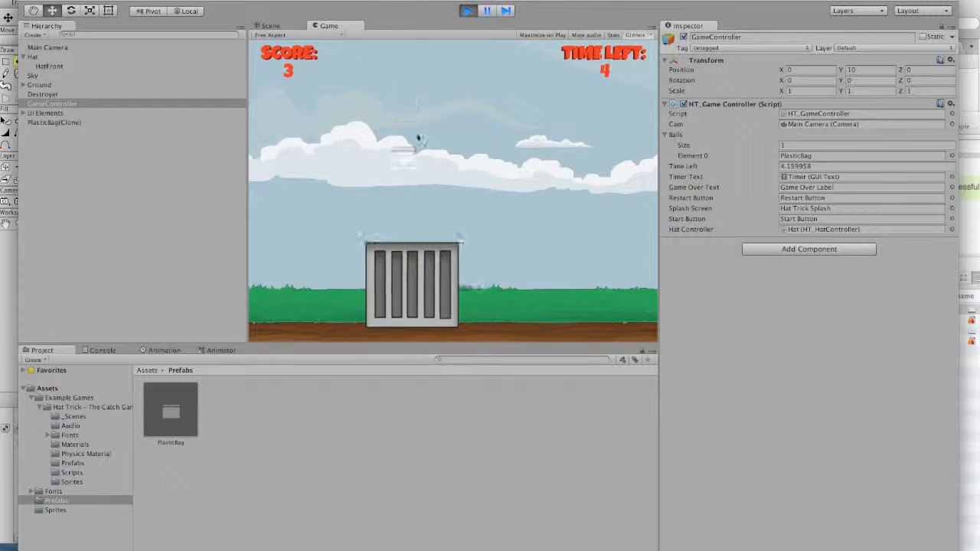
click(467, 10)
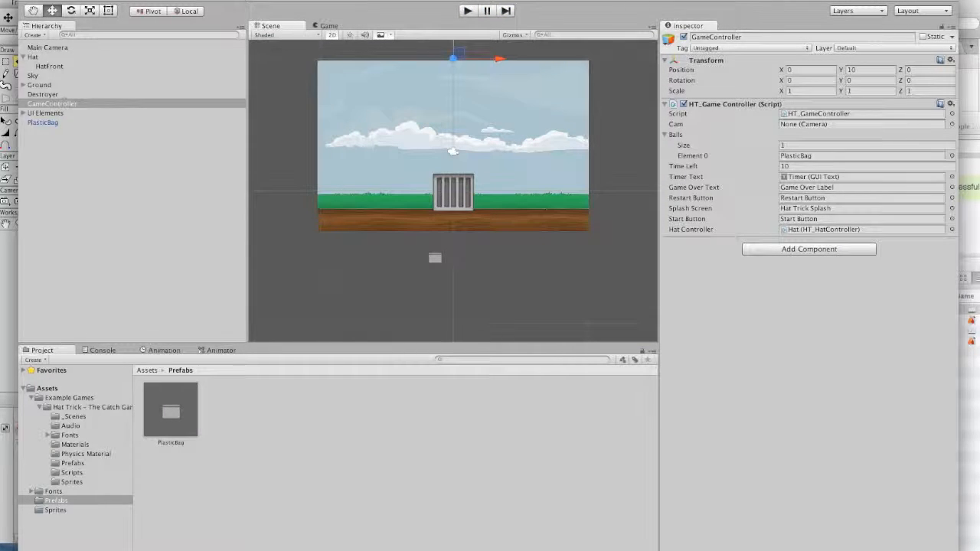
click(76, 473)
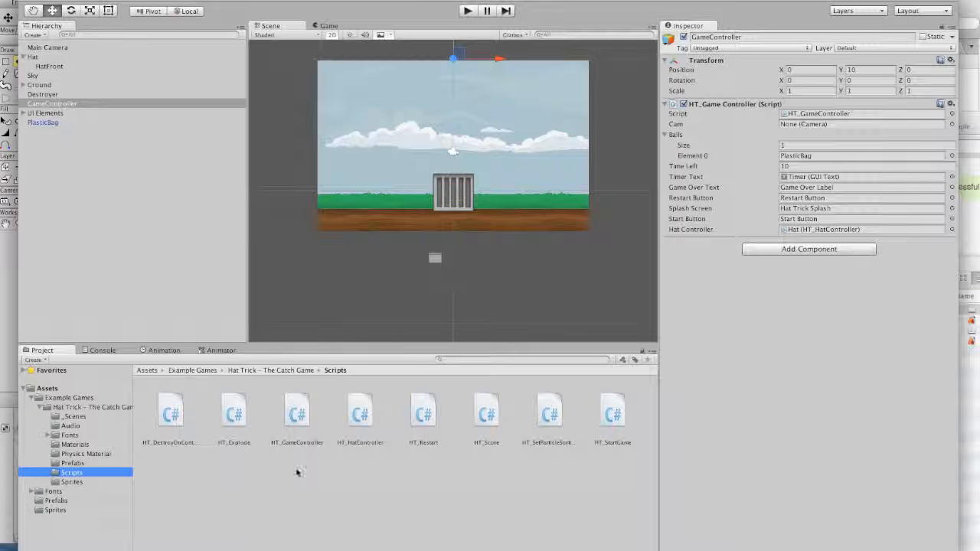
click(44, 389)
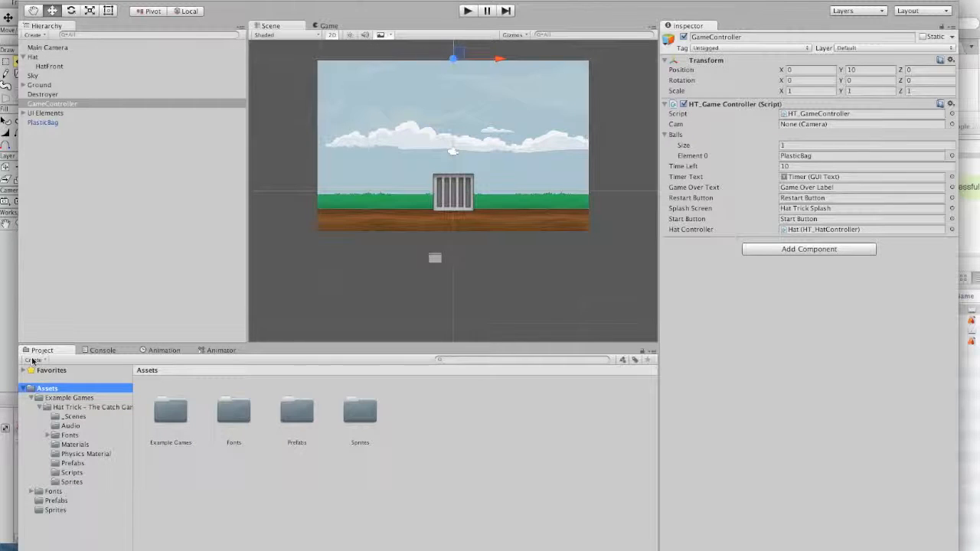
click(34, 360)
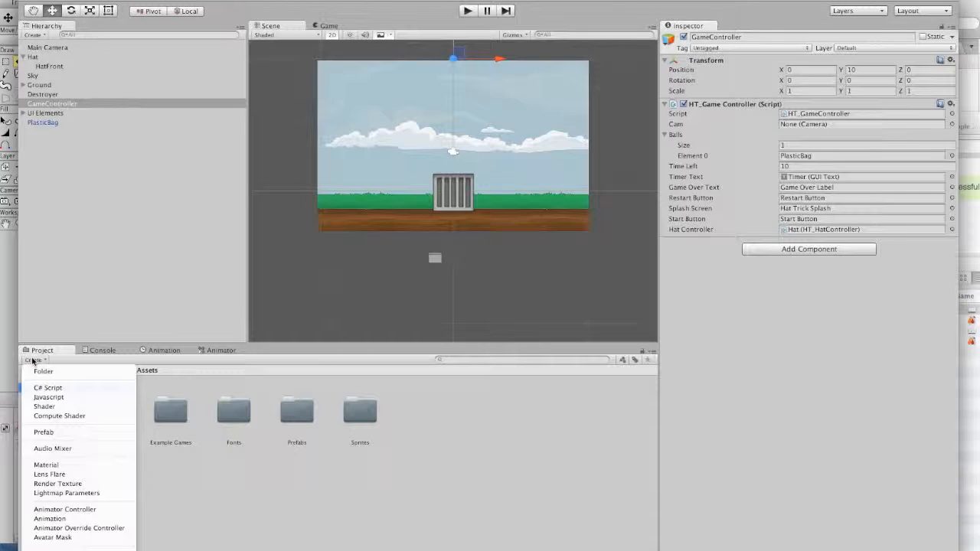
click(266, 527)
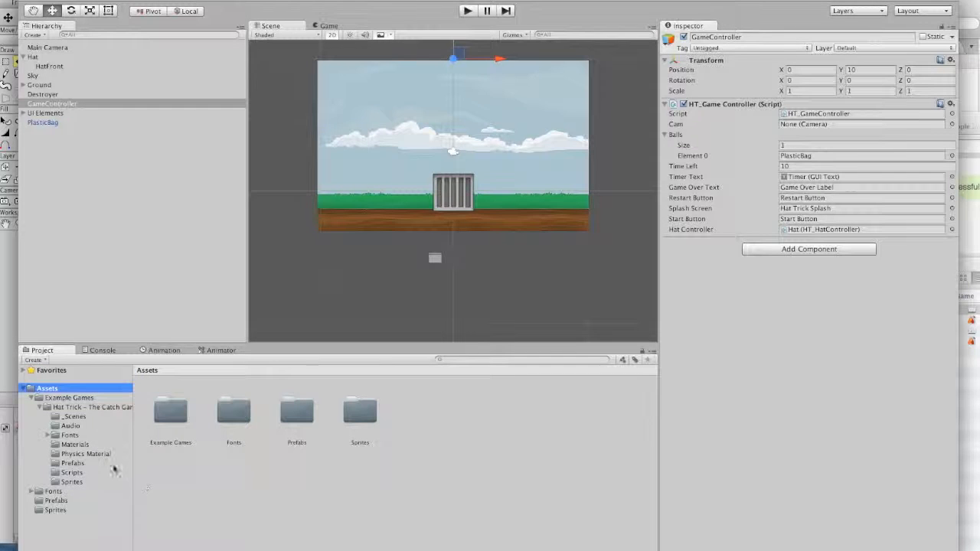
Move the Hat Trick Scripts folder directly under Assets and collapse the Example Games folder.
click(74, 473)
drag(76, 476, 43, 392)
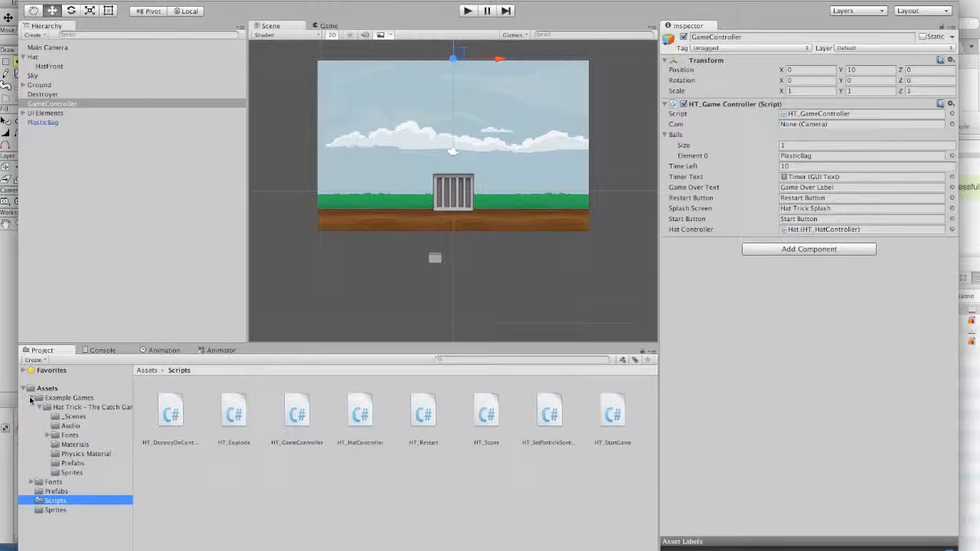
click(31, 398)
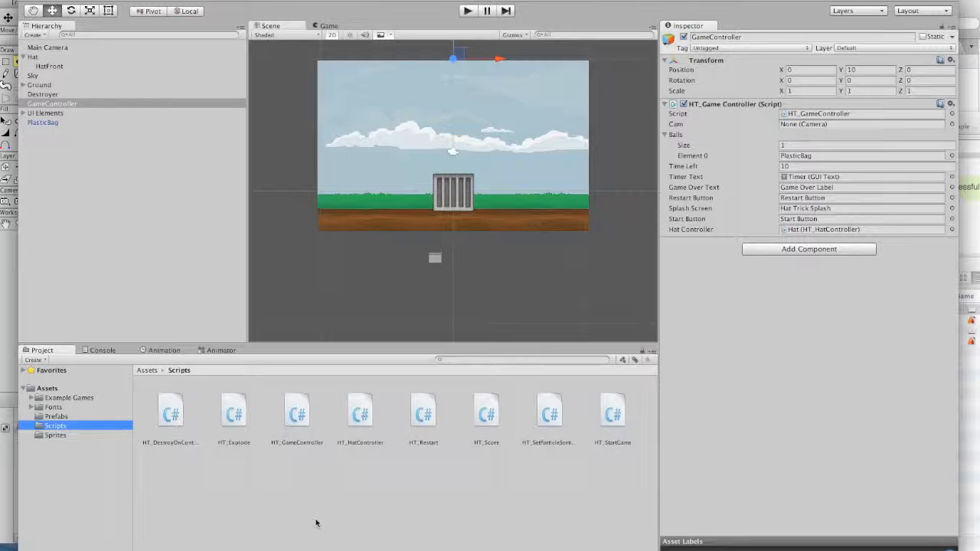
Open the HT_Score script in MonoDevelop and examine the Bomb tag check in its OnCollisionEnter2D method.
click(502, 421)
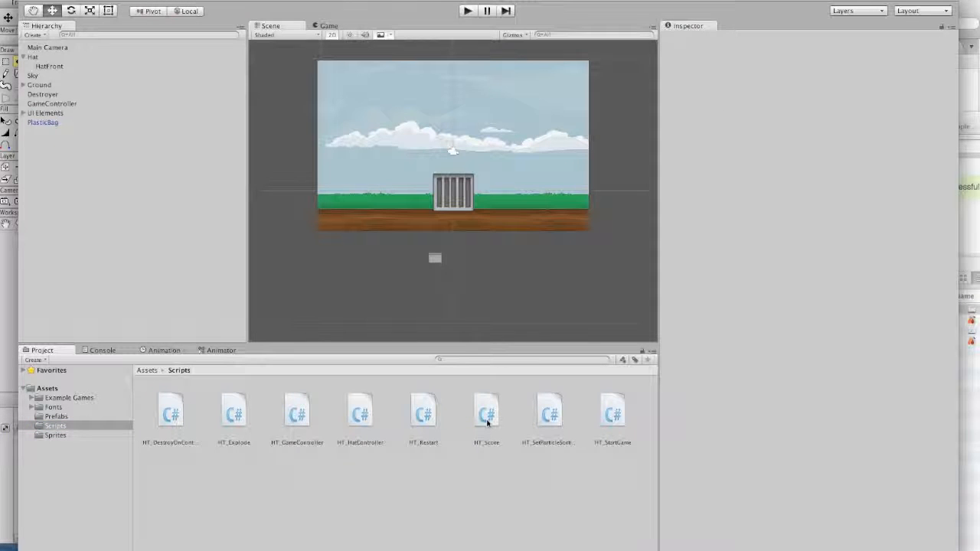
double_click(487, 421)
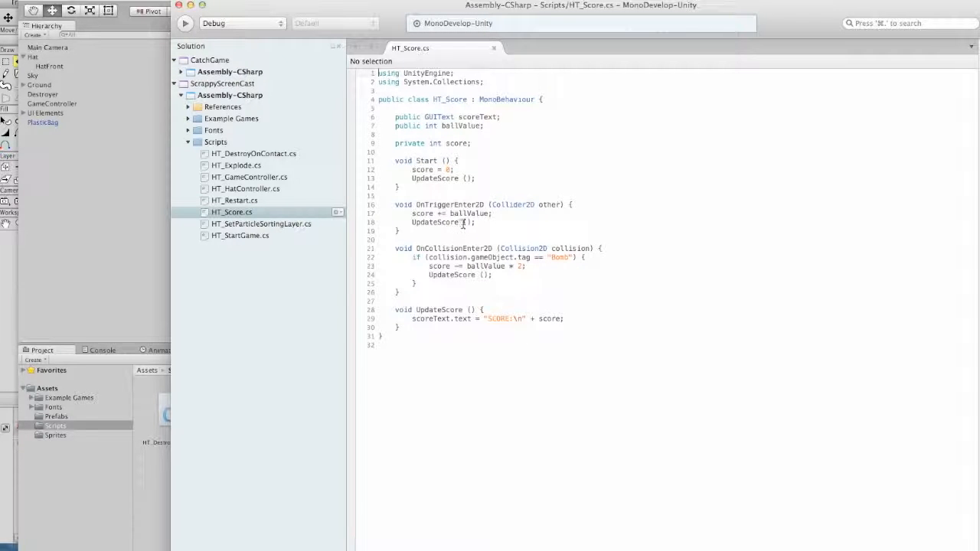
drag(395, 248, 420, 291)
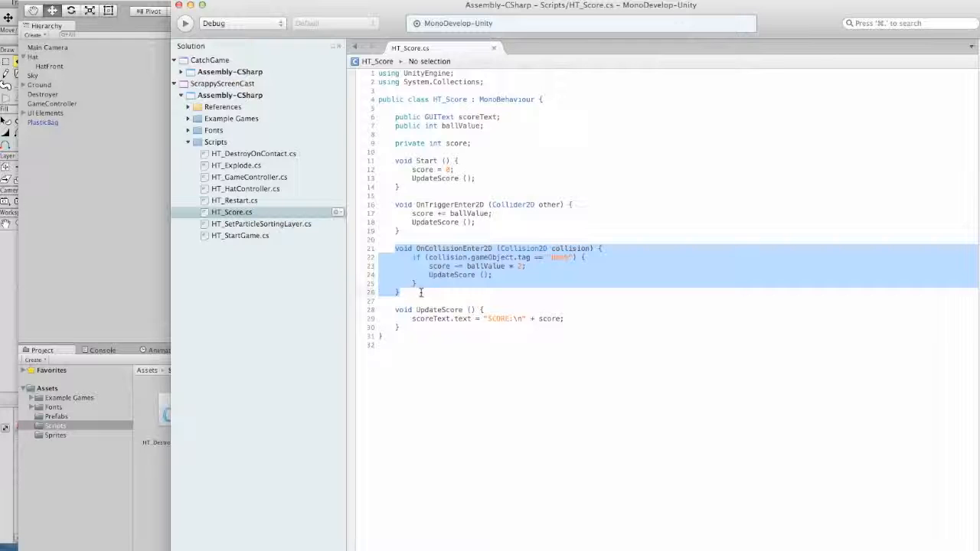
drag(412, 257, 430, 283)
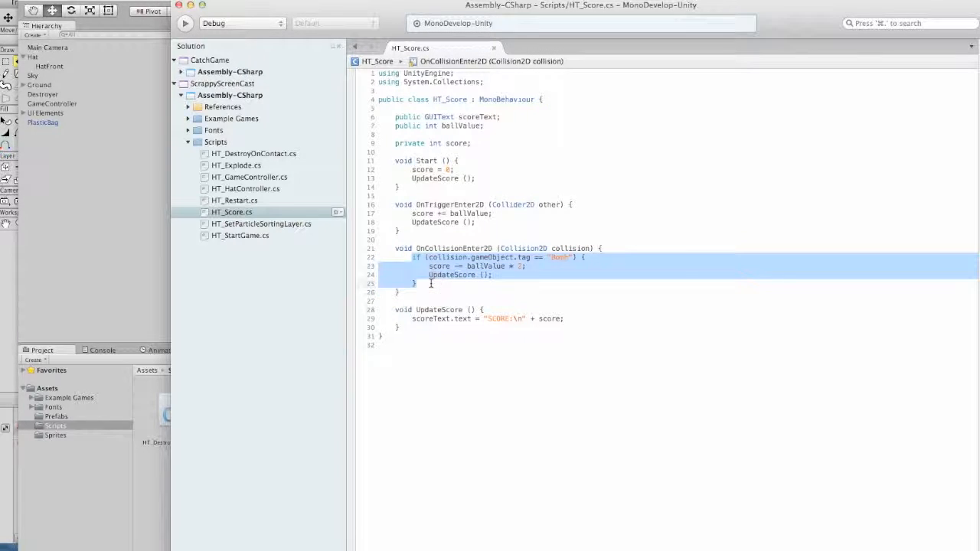
click(450, 245)
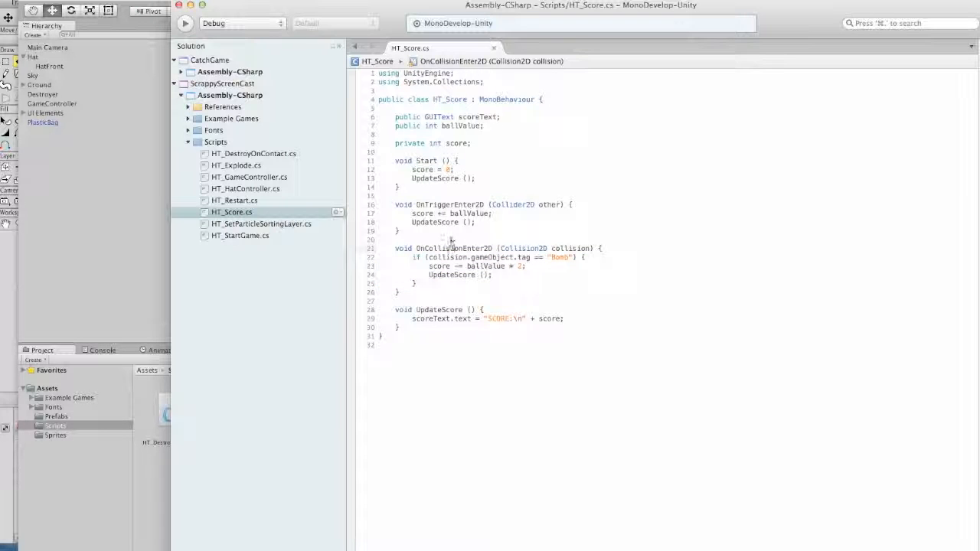
Duplicate the OnTriggerEnter2D method above the original in HT_Score, keeping only one pasted copy.
click(407, 230)
click(398, 196)
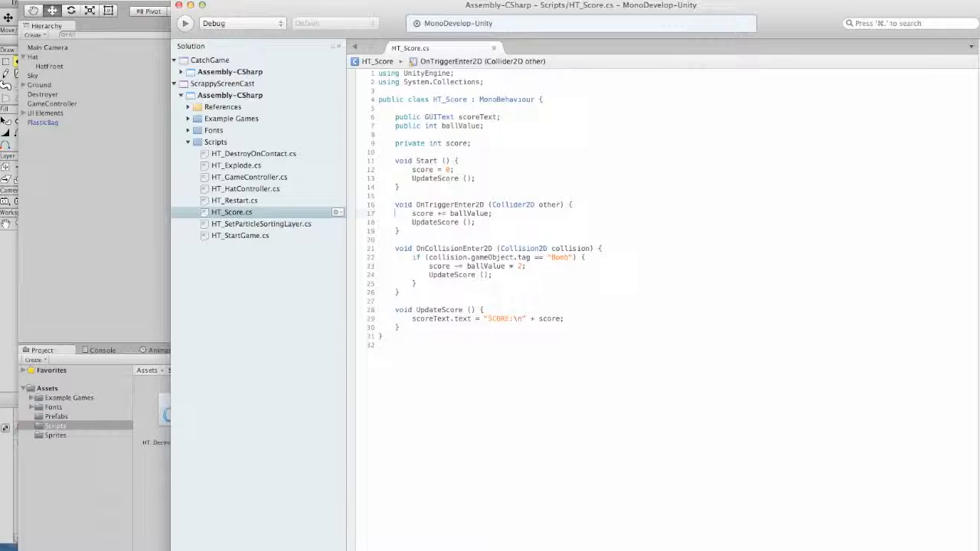
key(Return)
key(Return)
key(Return)
key(Down)
key(shift+Down)
key(shift+Down)
key(shift+Down)
key(shift+Down)
key(super+c)
click(378, 203)
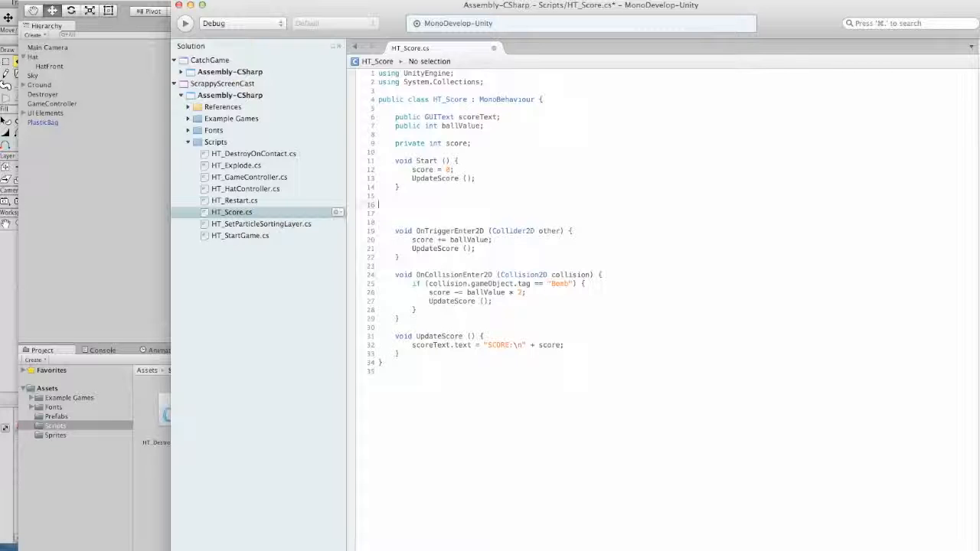
key(super+v)
key(super+v)
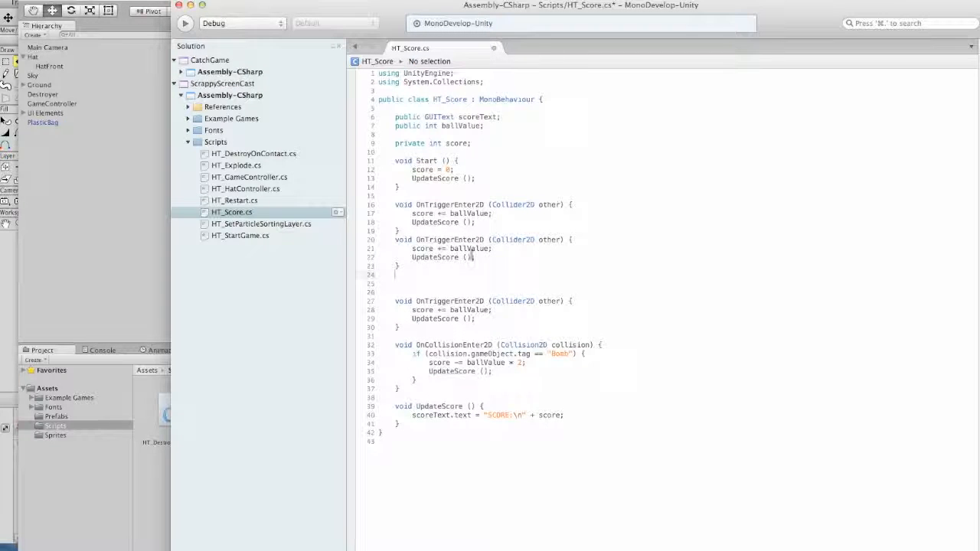
drag(402, 243, 409, 260)
key(BackSpace)
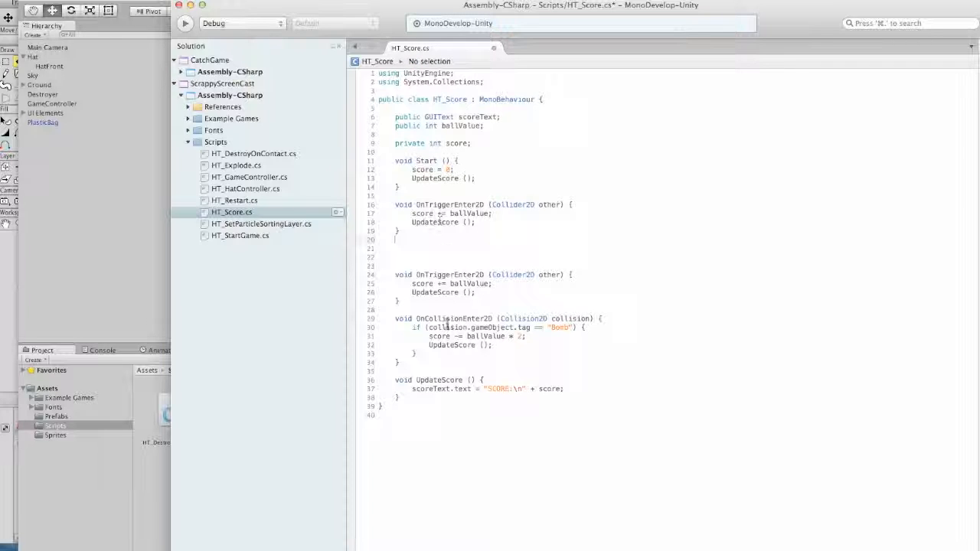
Copy the Bomb tag if block from OnCollisionEnter2D into the start of the first OnTriggerEnter2D method, above its score lines.
drag(412, 328, 433, 352)
key(super+c)
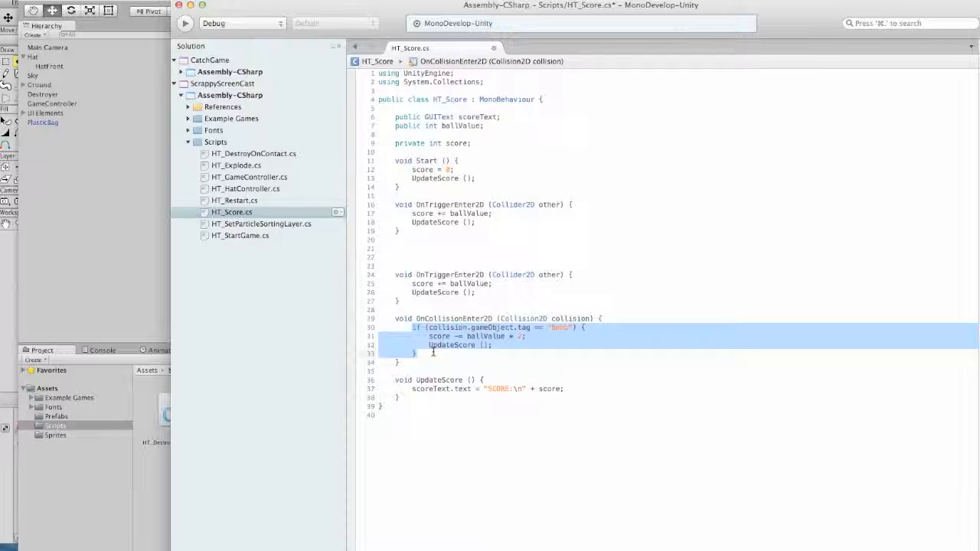
click(413, 214)
key(Return)
key(Return)
key(Return)
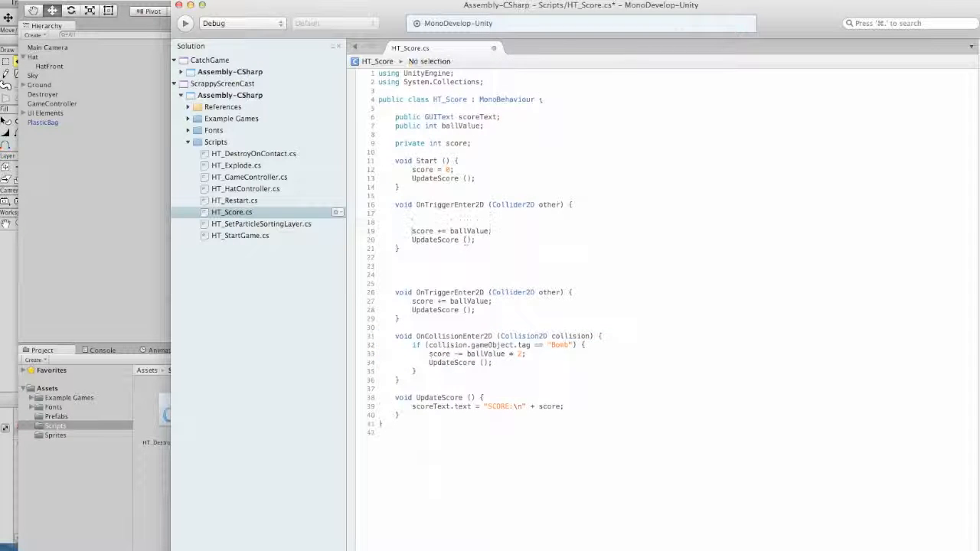
key(Up)
key(Up)
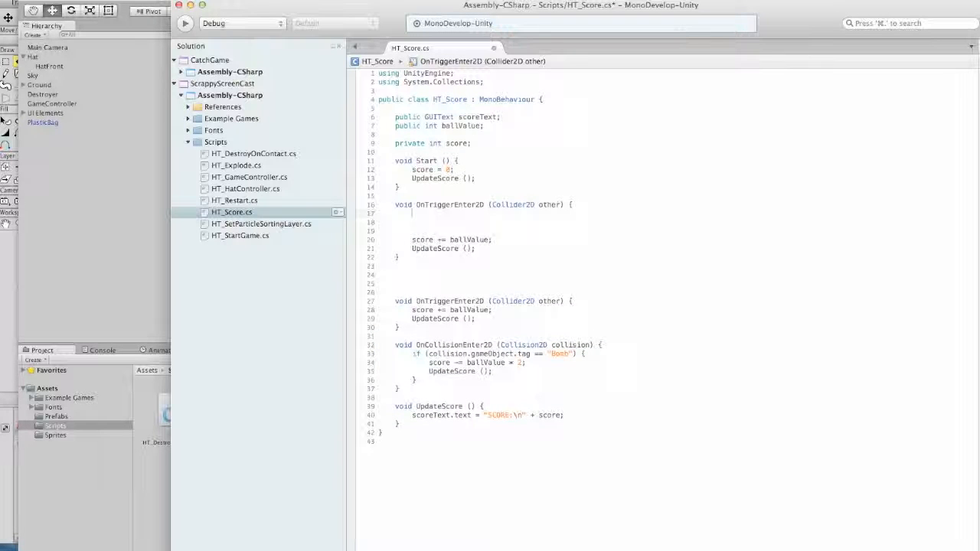
key(super+v)
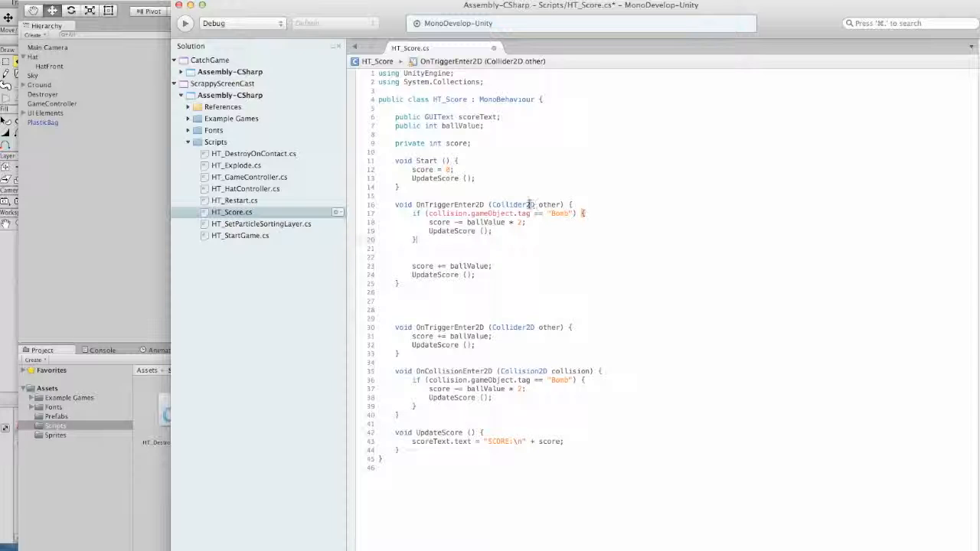
click(468, 213)
key(BackSpace)
key(BackSpace)
key(BackSpace)
key(BackSpace)
key(BackSpace)
key(BackSpace)
key(BackSpace)
key(BackSpace)
key(BackSpace)
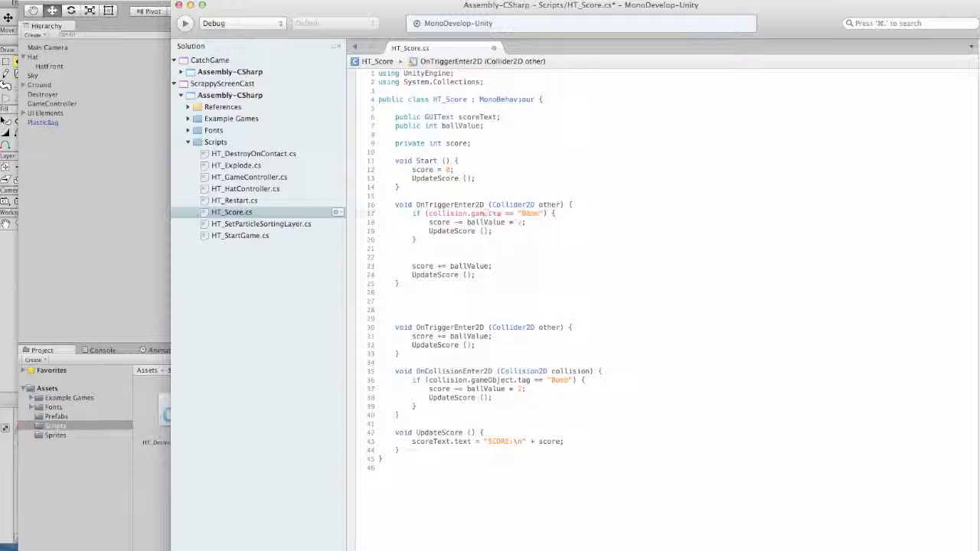
key(BackSpace)
key(BackSpace)
text(gameObject.)
Change the pasted if condition in the first OnTriggerEnter2D to Collider2D.gameObject.tag == "Trash".
drag(443, 214, 428, 213)
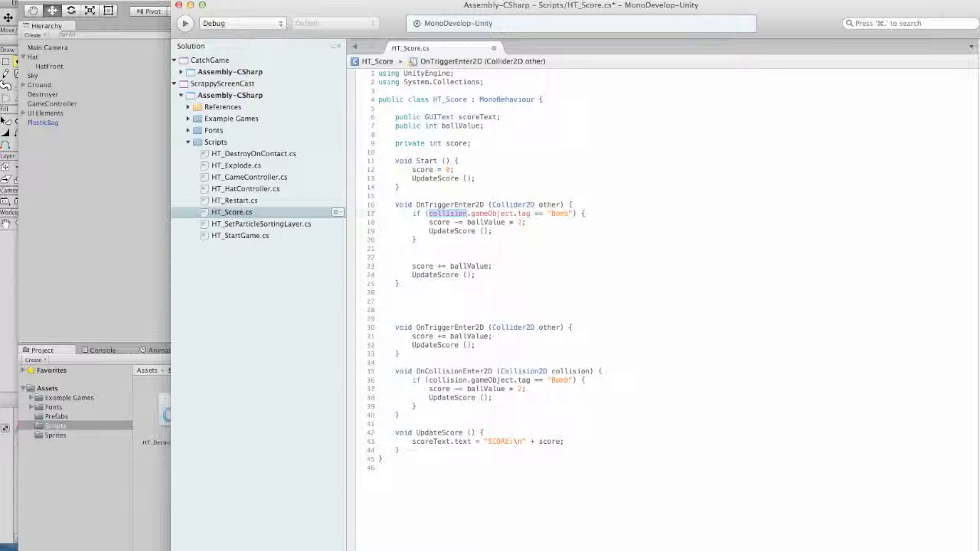
text(Collider)
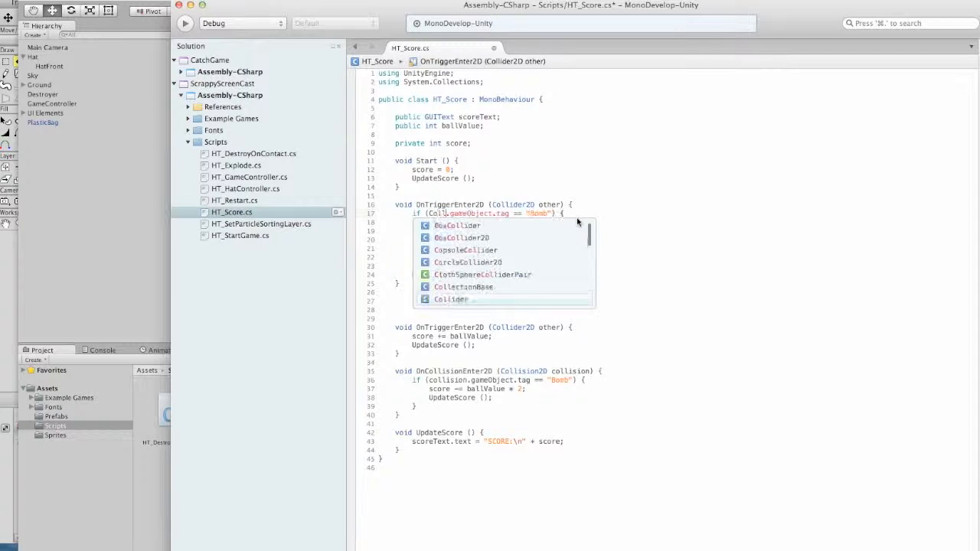
text(2D)
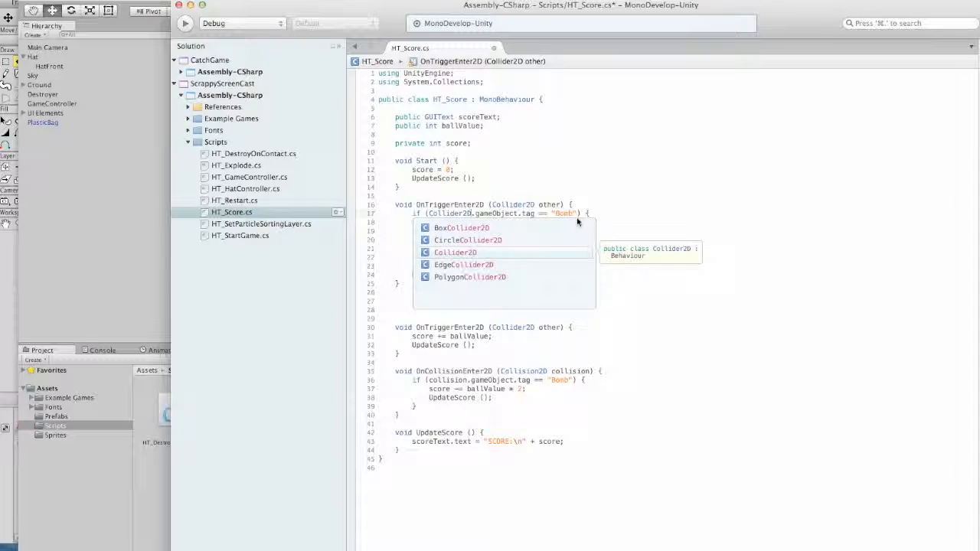
click(582, 214)
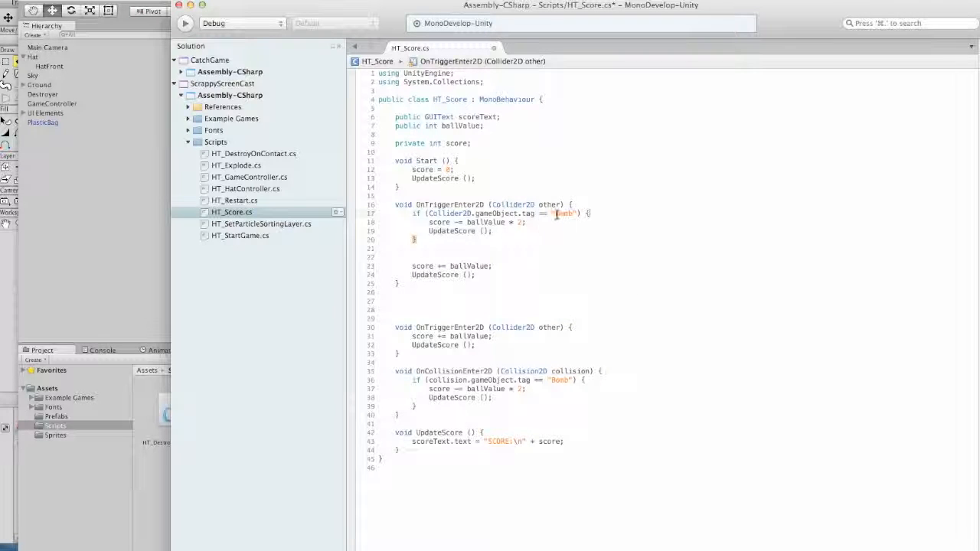
double_click(567, 213)
text(Trash)
Change the Trash block's score line to score += ballValue; and delete the loose score and UpdateScore lines below the block.
click(458, 223)
key(BackSpace)
text(+)
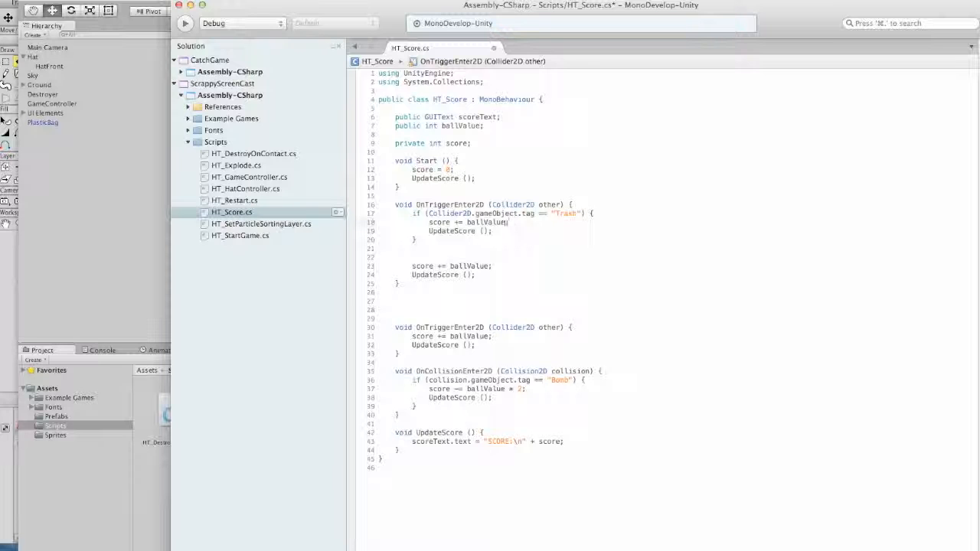
drag(411, 265, 493, 273)
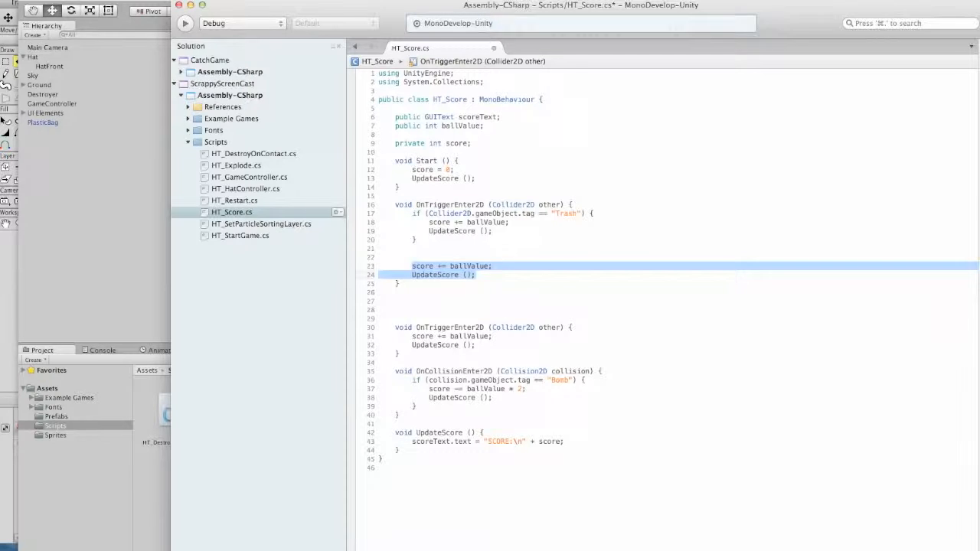
key(BackSpace)
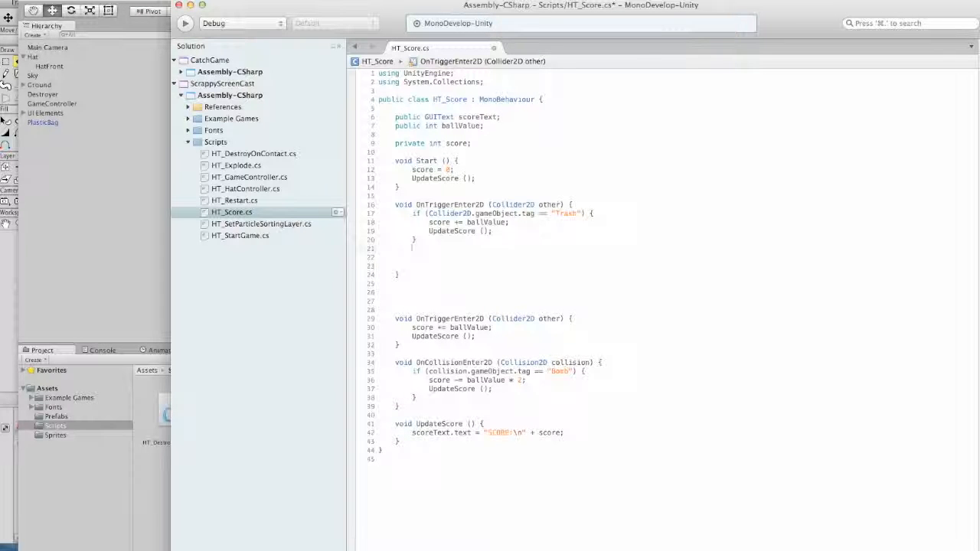
Add an empty else block after the Trash check and remove the stray blank line above UpdateScore.
text(else{)
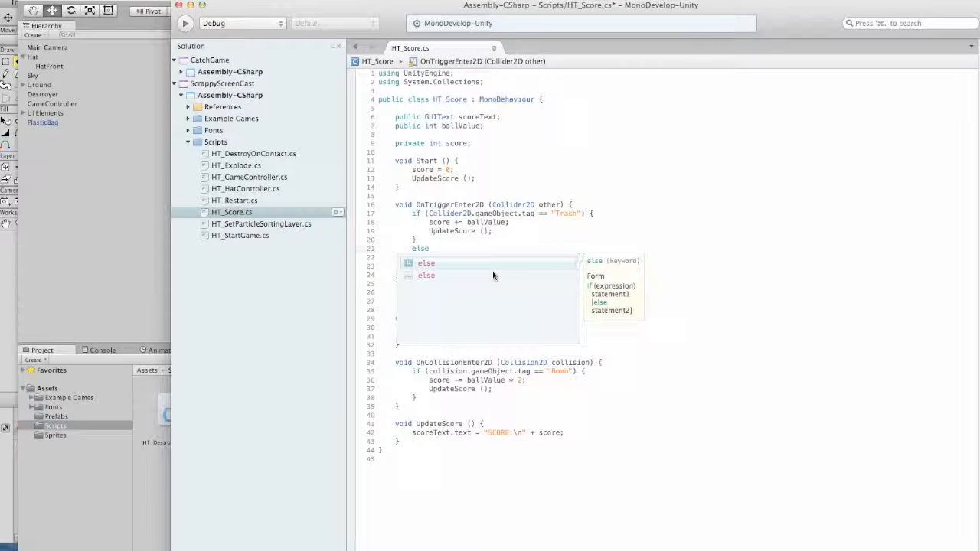
key(Escape)
text({)
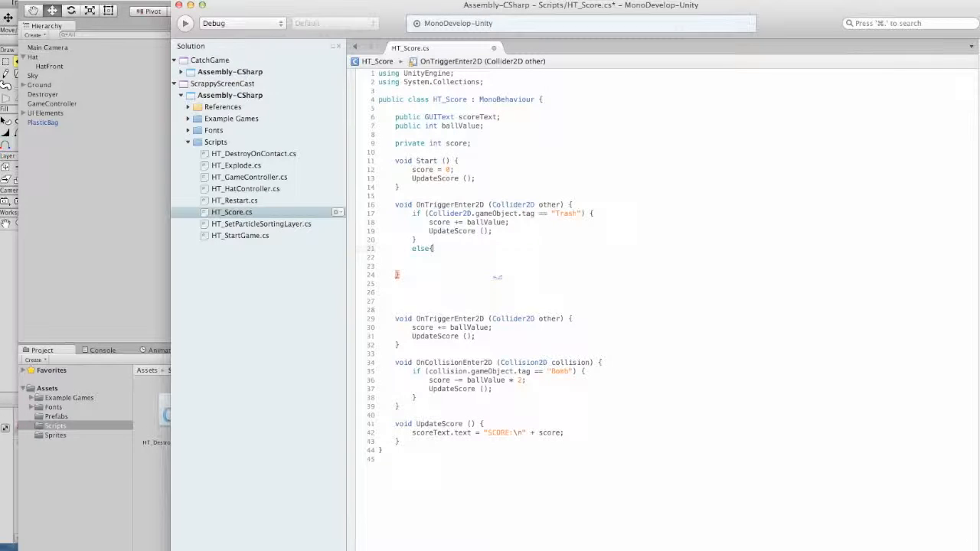
key(Return)
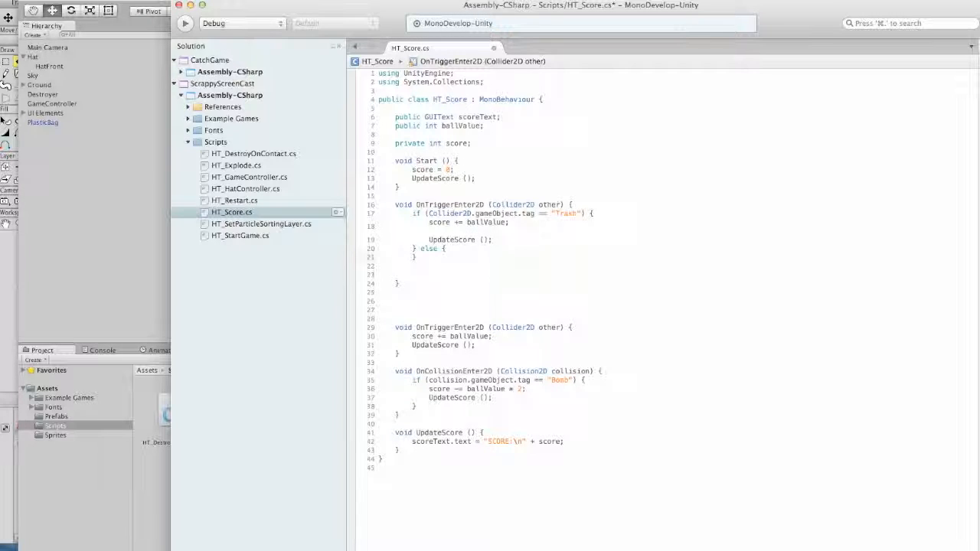
key(BackSpace)
key(BackSpace)
key(BackSpace)
key(BackSpace)
key(Return)
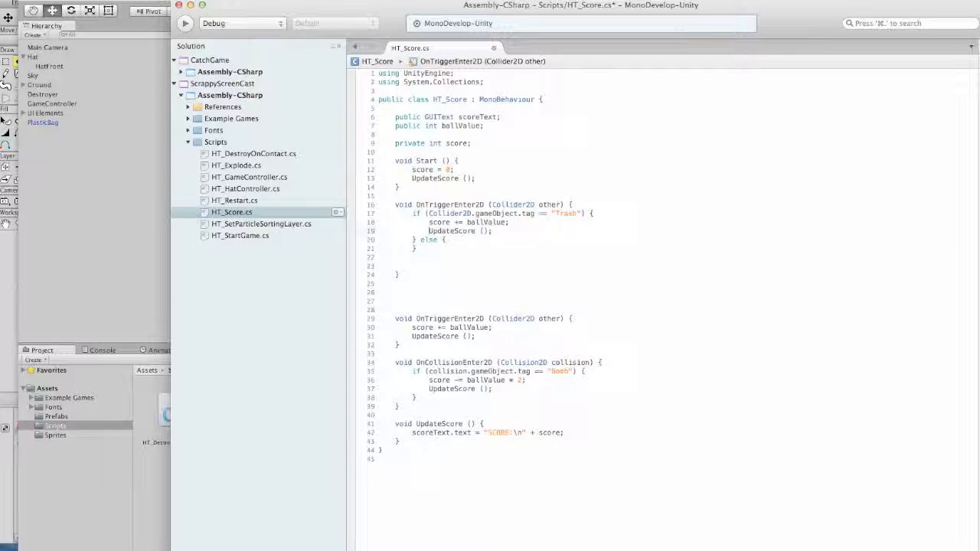
Add the line score -= ballValue; inside the else block of OnTriggerEnter2D, based on a copy of the Trash block's score line.
key(Return)
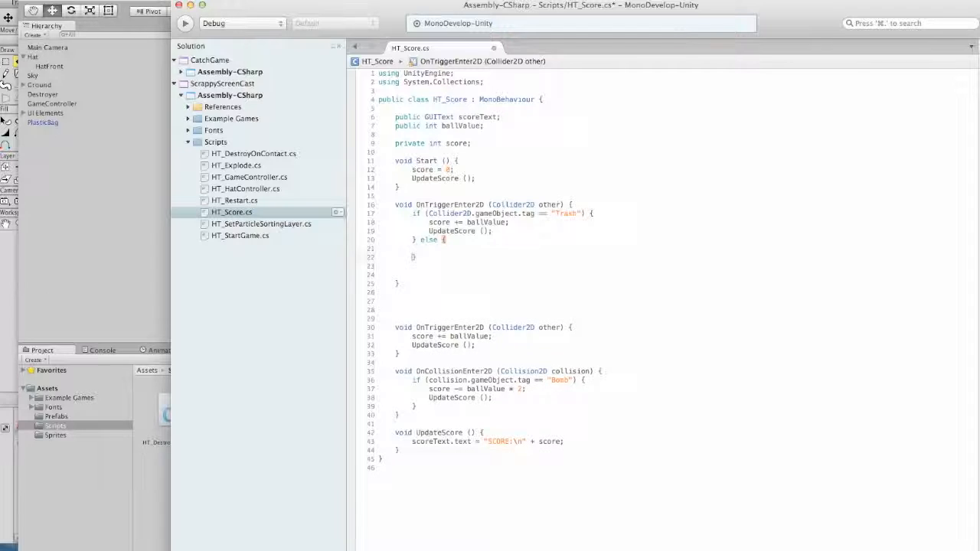
drag(429, 222, 509, 222)
key(super+c)
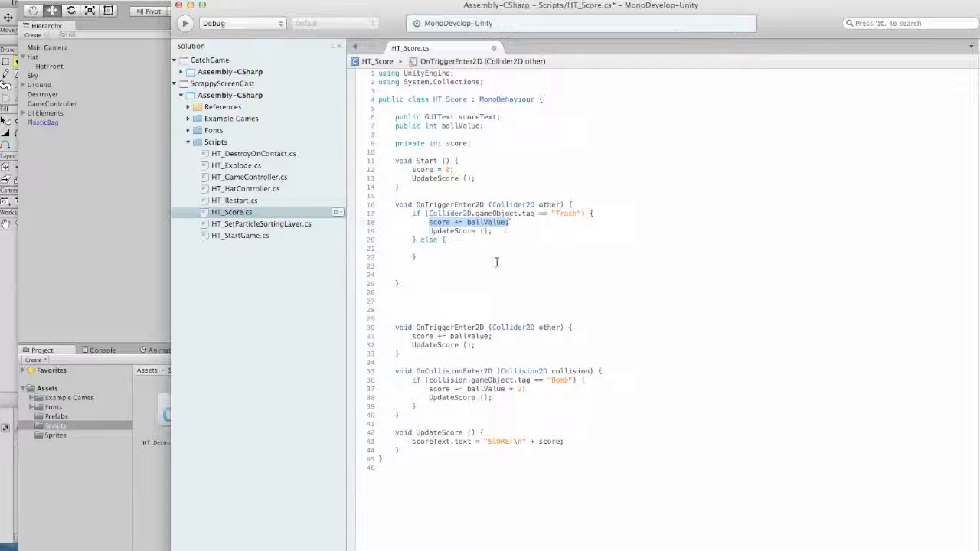
click(451, 255)
key(super+v)
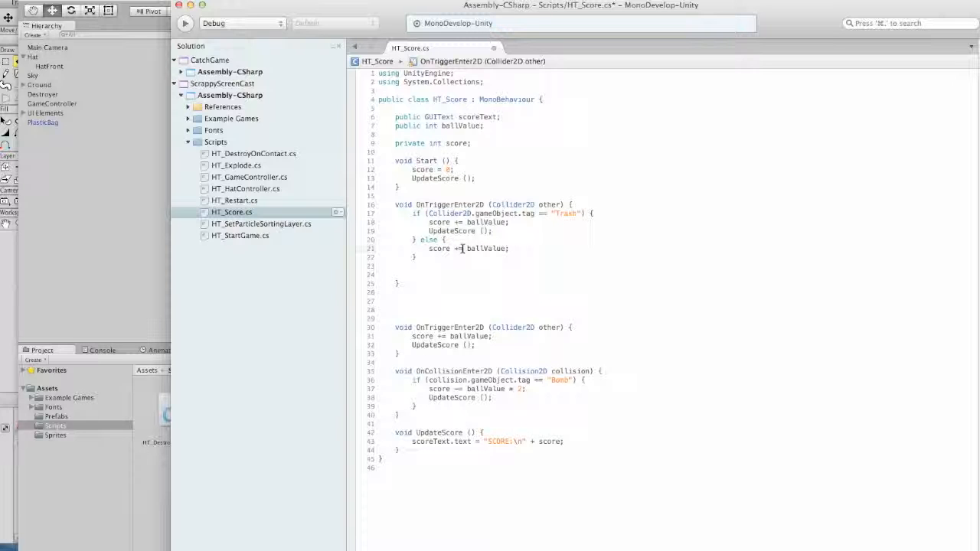
key(BackSpace)
text(-)
Delete the old second OnTriggerEnter2D and the OnCollisionEnter2D methods, along with the extra blank lines above UpdateScore.
click(489, 300)
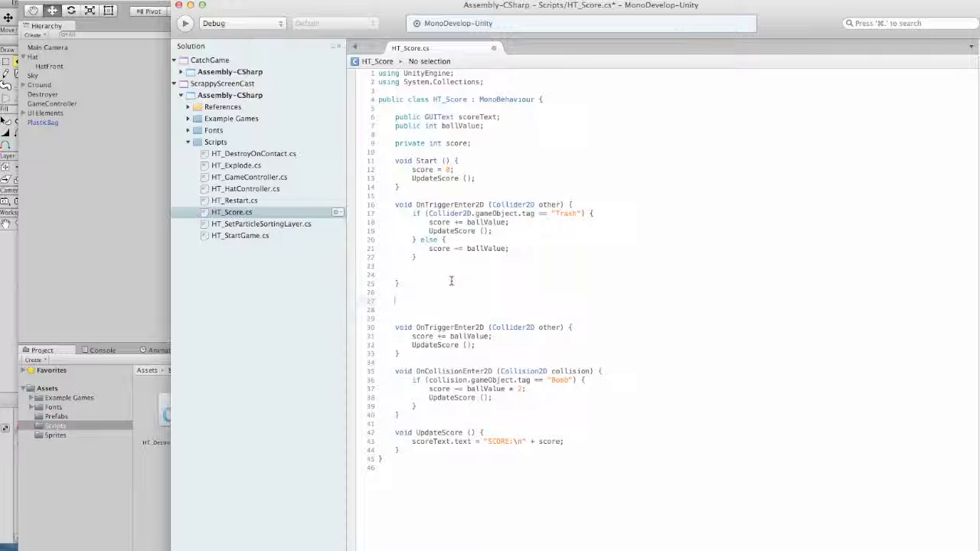
drag(394, 327, 440, 414)
key(BackSpace)
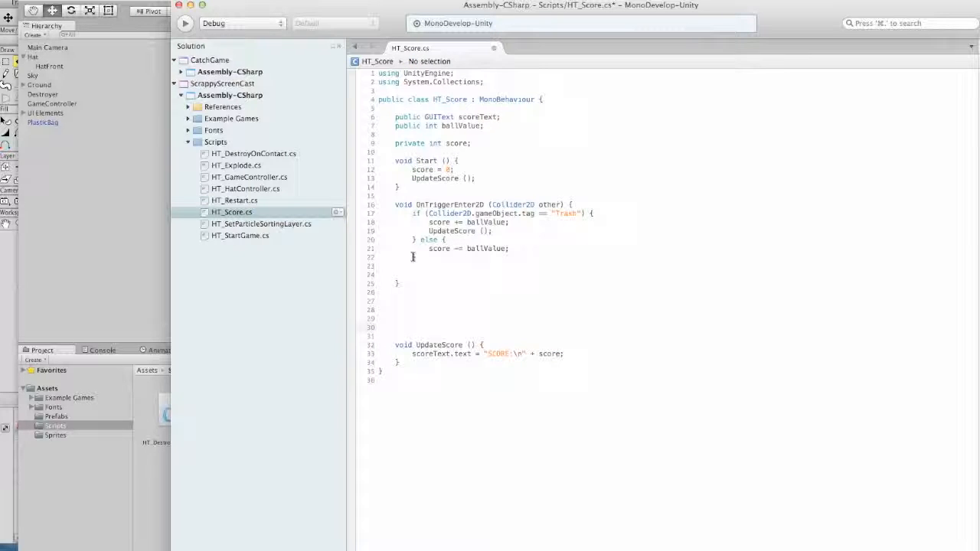
click(394, 344)
key(BackSpace)
key(BackSpace)
key(BackSpace)
key(BackSpace)
key(BackSpace)
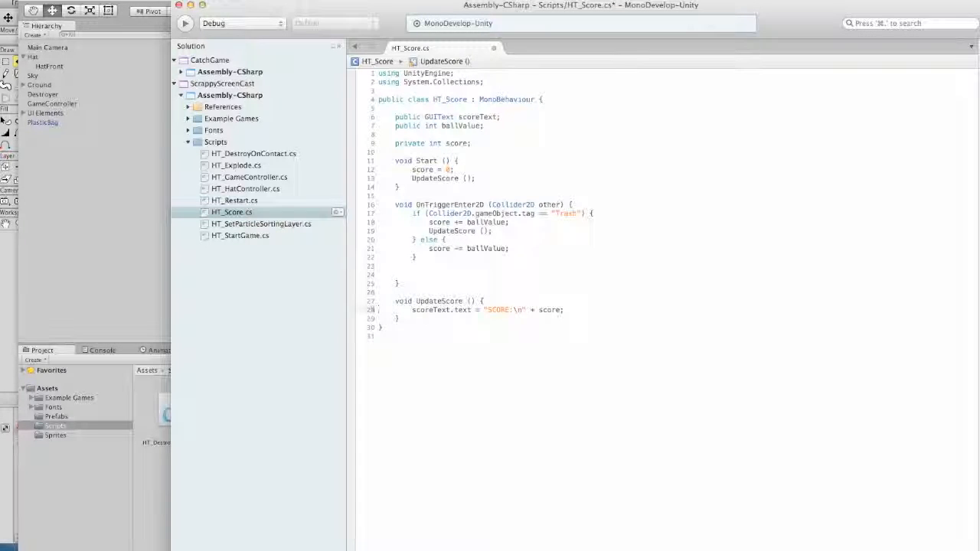
Save HT_Score.cs, switch to Unity, and open the script line behind the console's compile error.
click(132, 0)
click(145, 17)
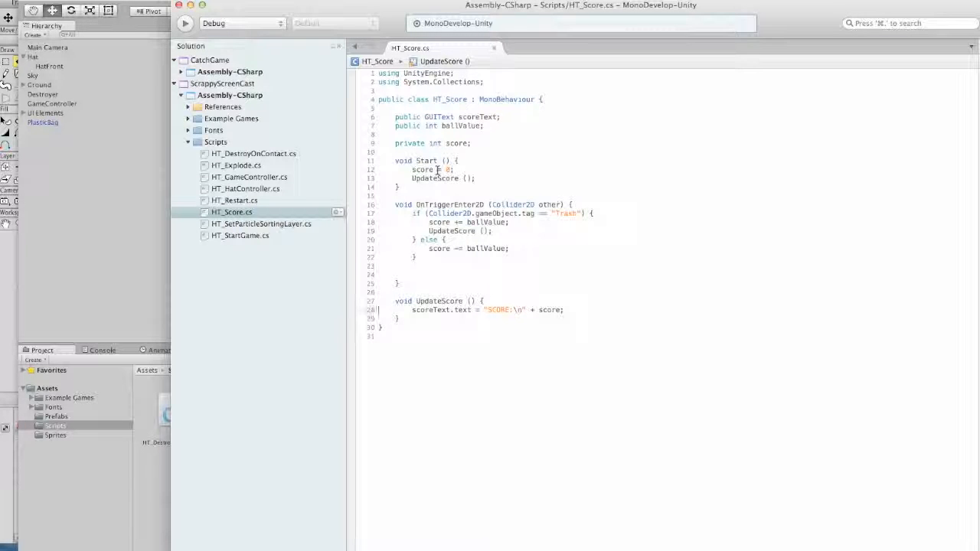
click(110, 197)
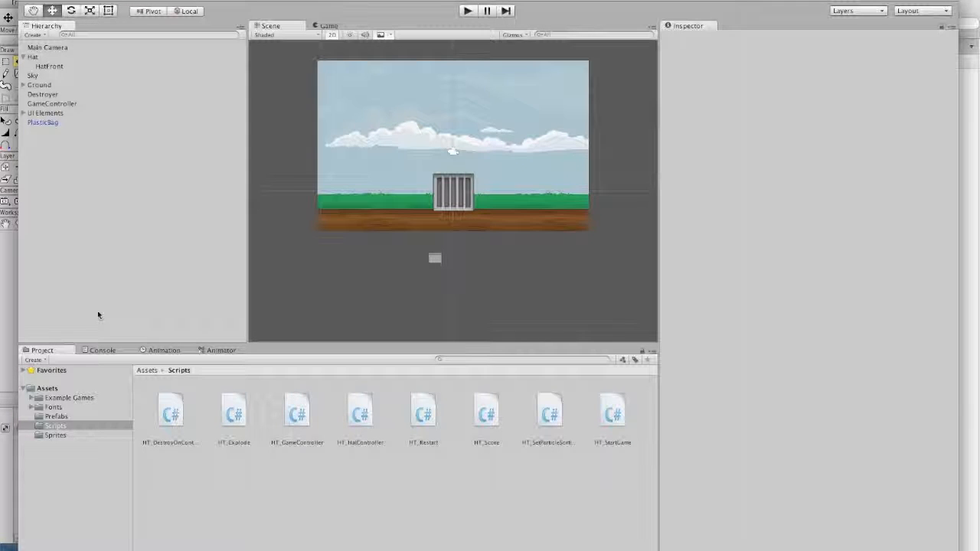
click(93, 348)
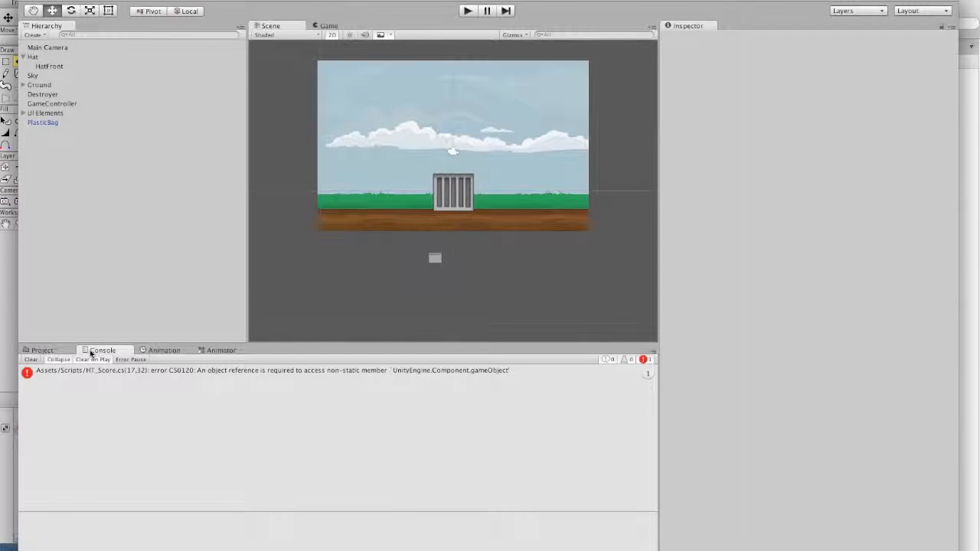
double_click(205, 372)
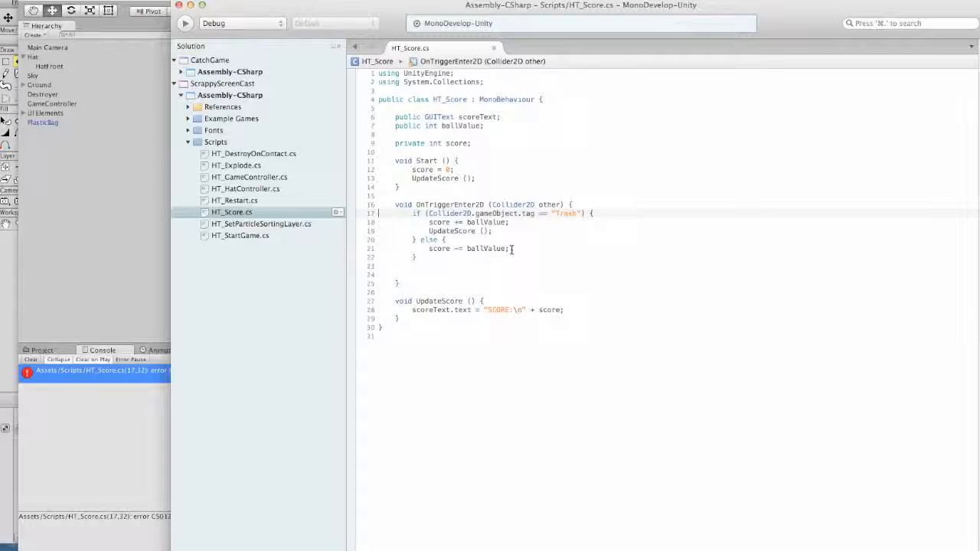
Replace Collider2D with other in the Trash if condition of OnTriggerEnter2D and save the script.
double_click(450, 213)
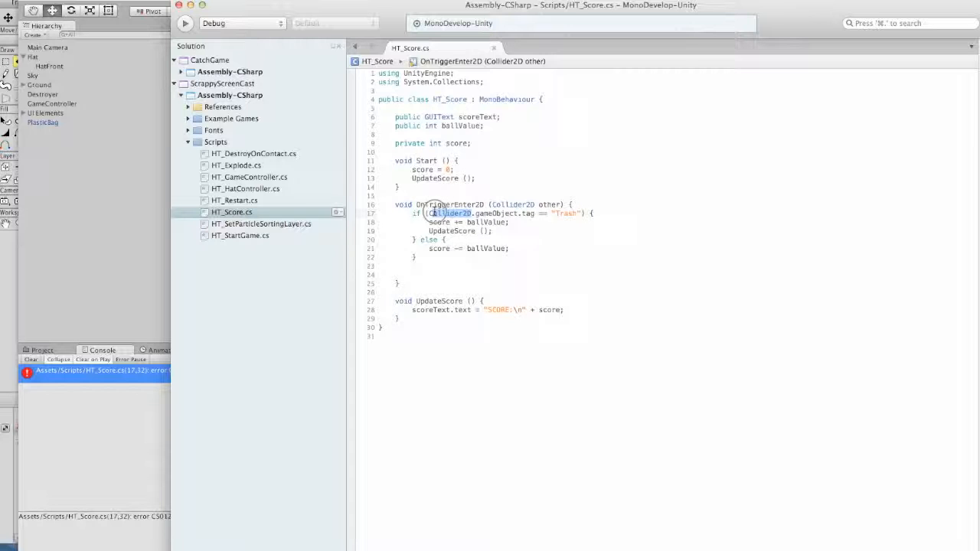
text(other)
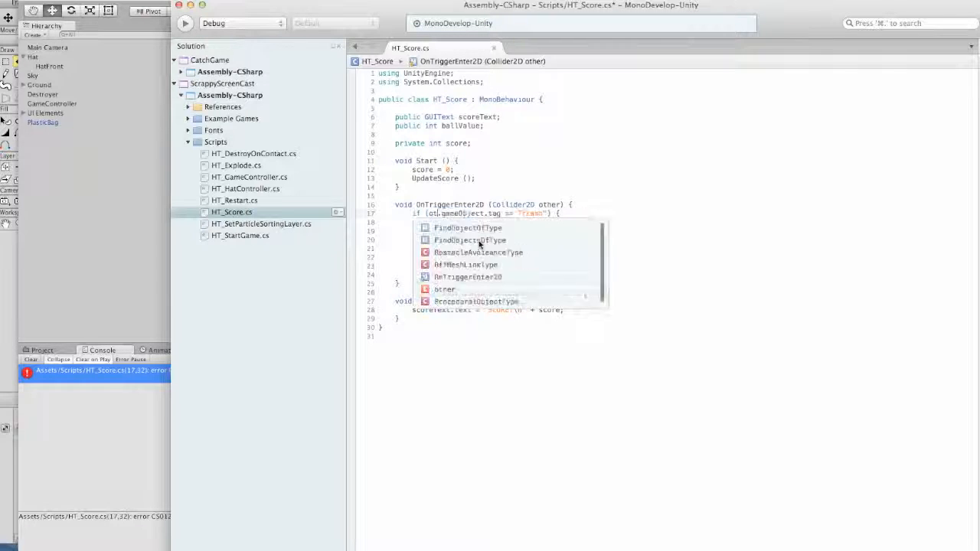
click(594, 178)
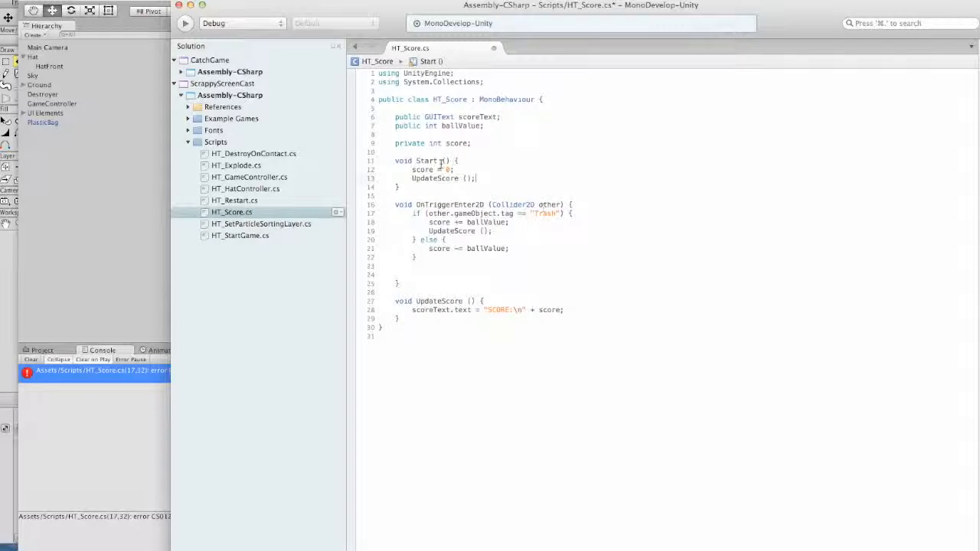
click(138, 0)
click(145, 17)
Switch to Unity and play-test the game to check the score when plastic bags are caught, ending play mode when done.
click(102, 231)
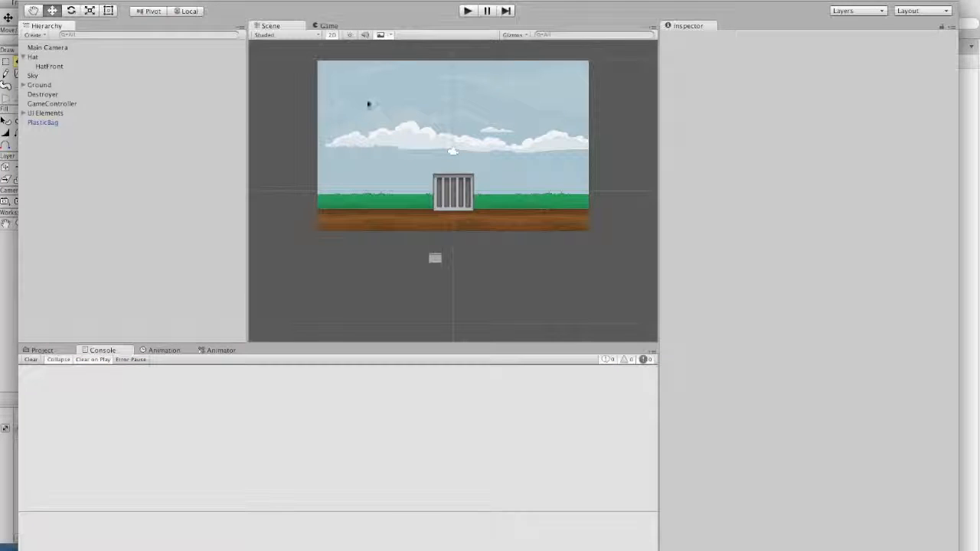
click(467, 11)
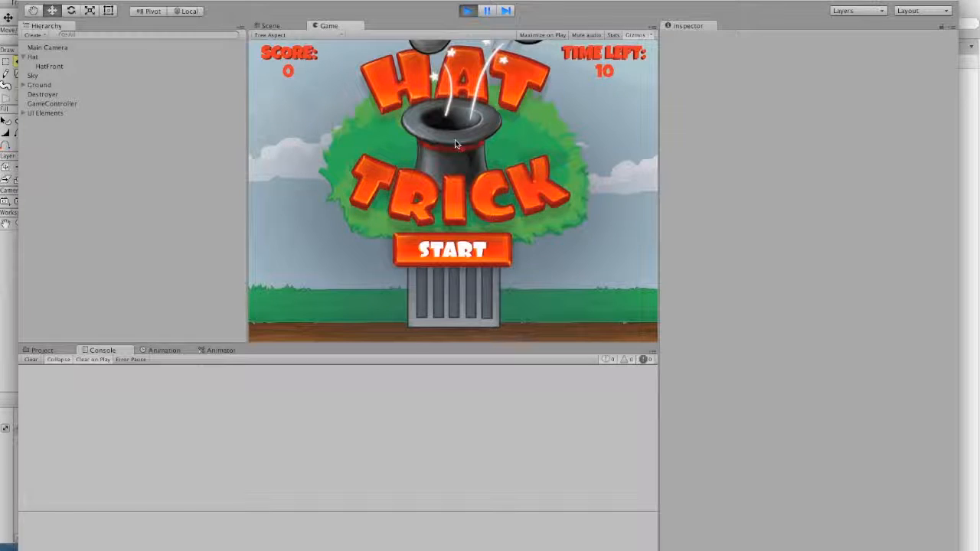
click(437, 248)
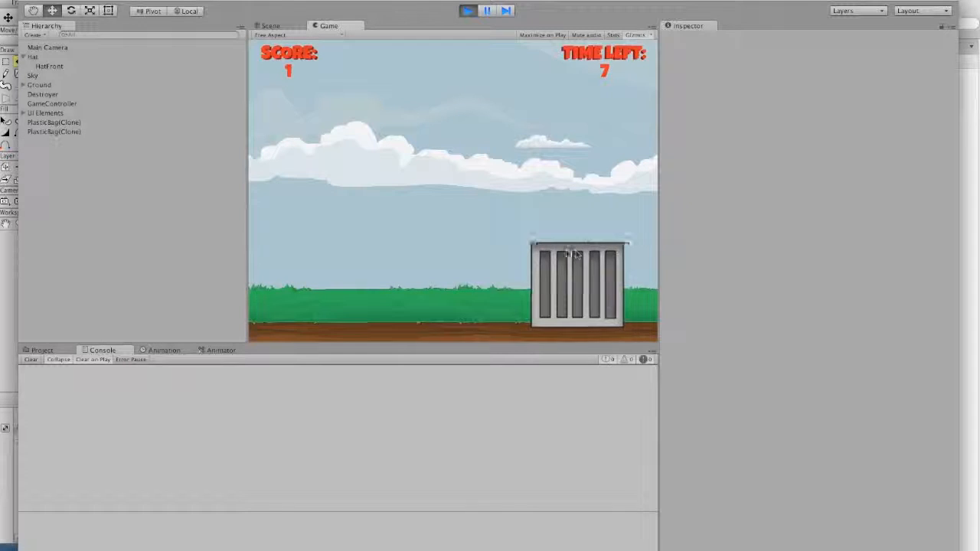
click(467, 11)
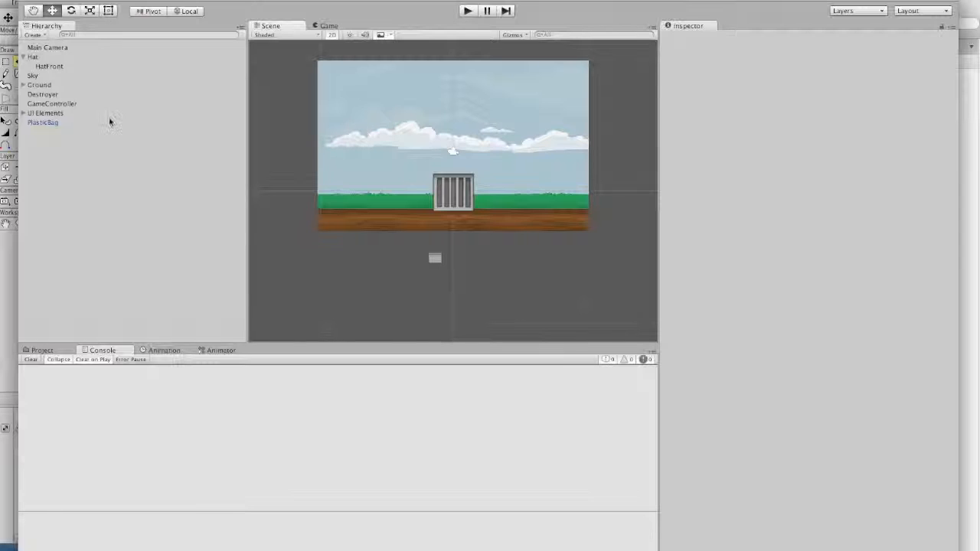
Open the Prefabs folder of Hat Trick - The Catch Game inside the Example Games assets.
click(52, 104)
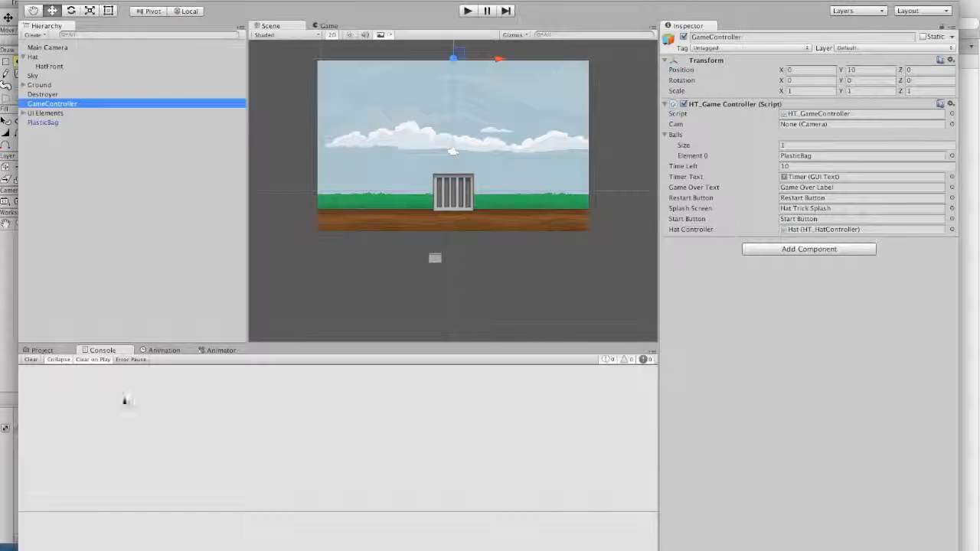
click(42, 350)
click(62, 417)
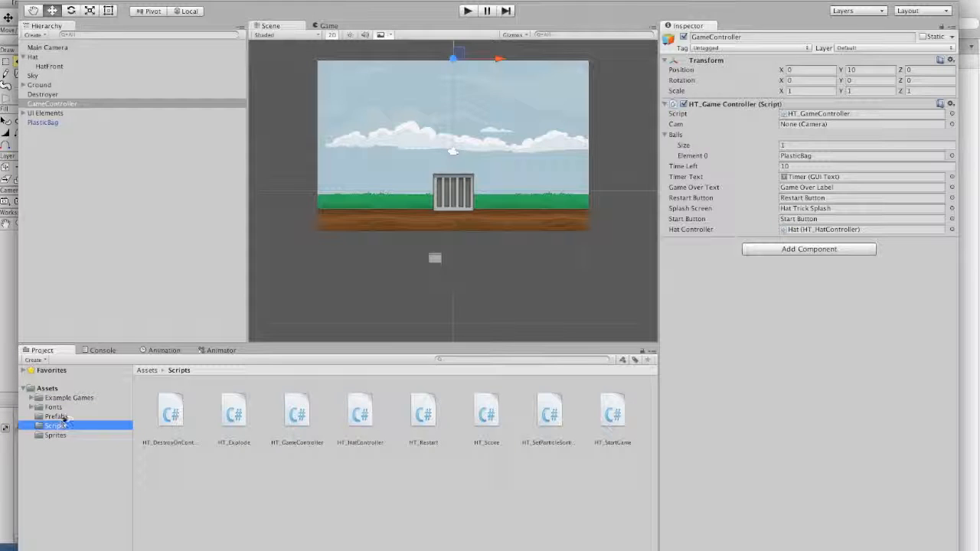
click(61, 398)
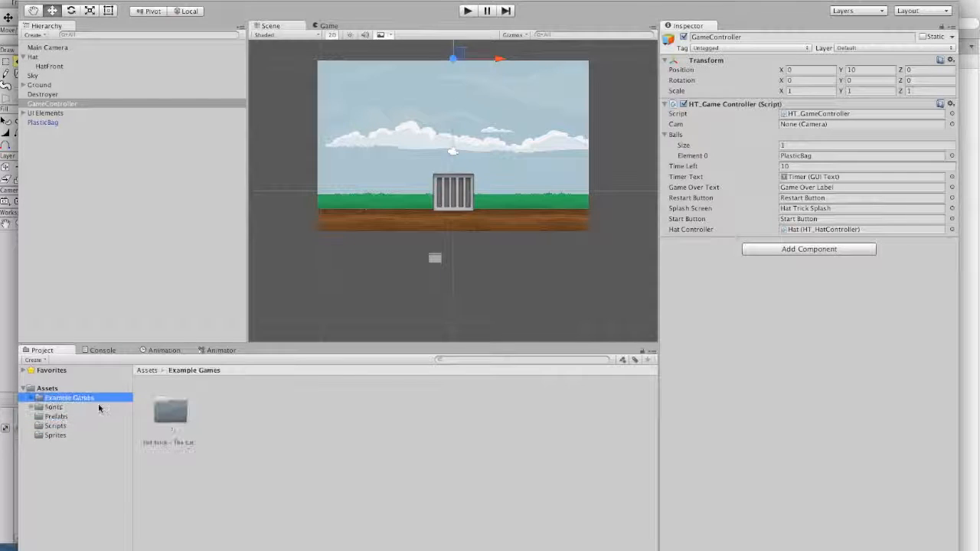
click(172, 412)
double_click(176, 414)
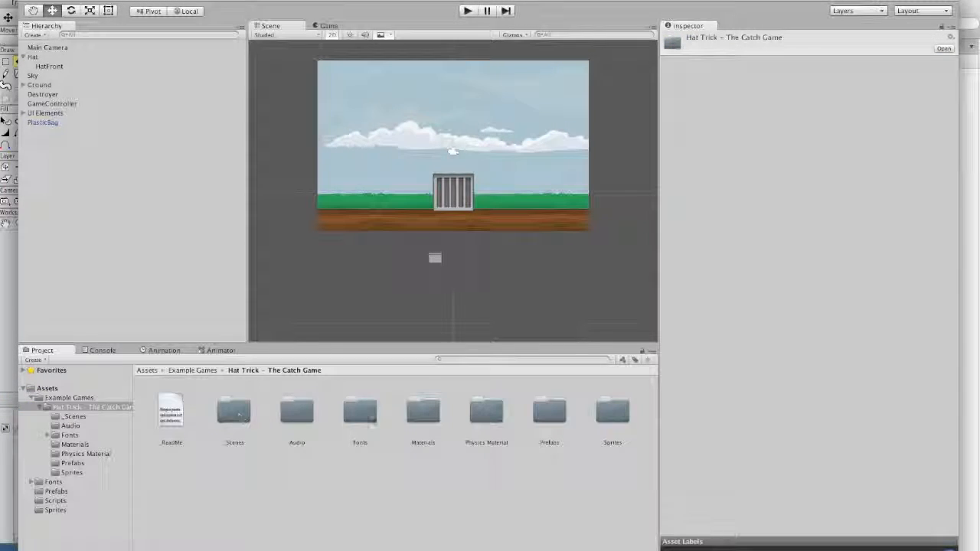
double_click(535, 413)
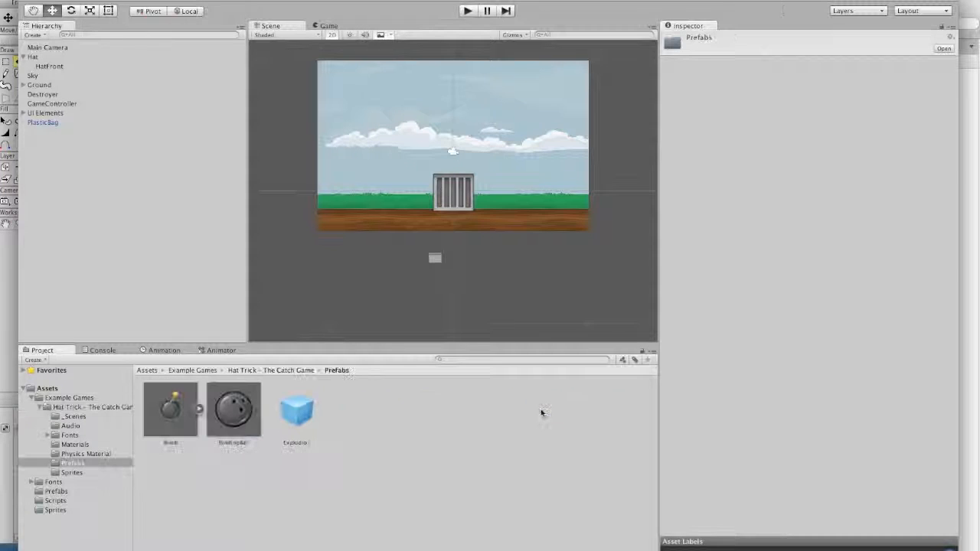
Set the GameController's Balls size to 3 and assign the BowlingBall prefab to Element 1 and Bomb to Element 2.
click(51, 104)
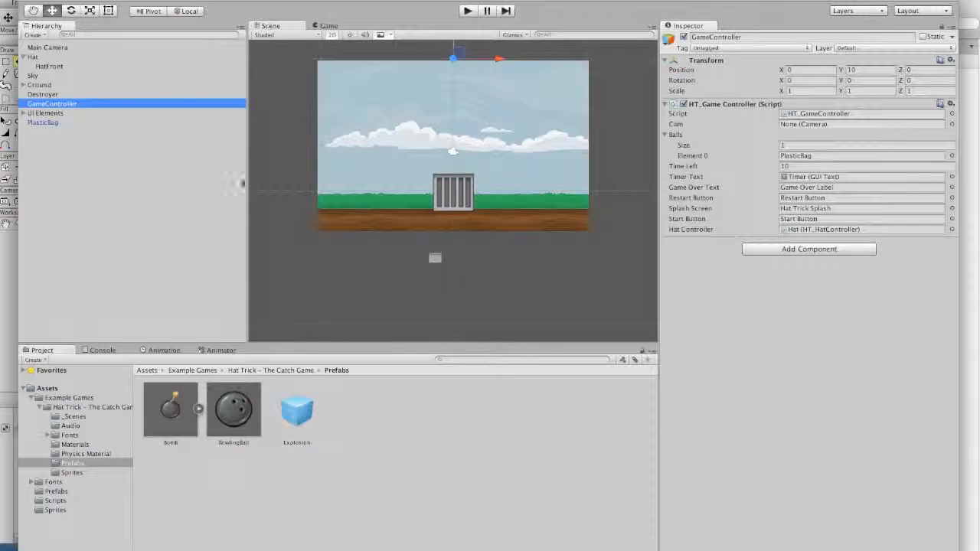
click(800, 146)
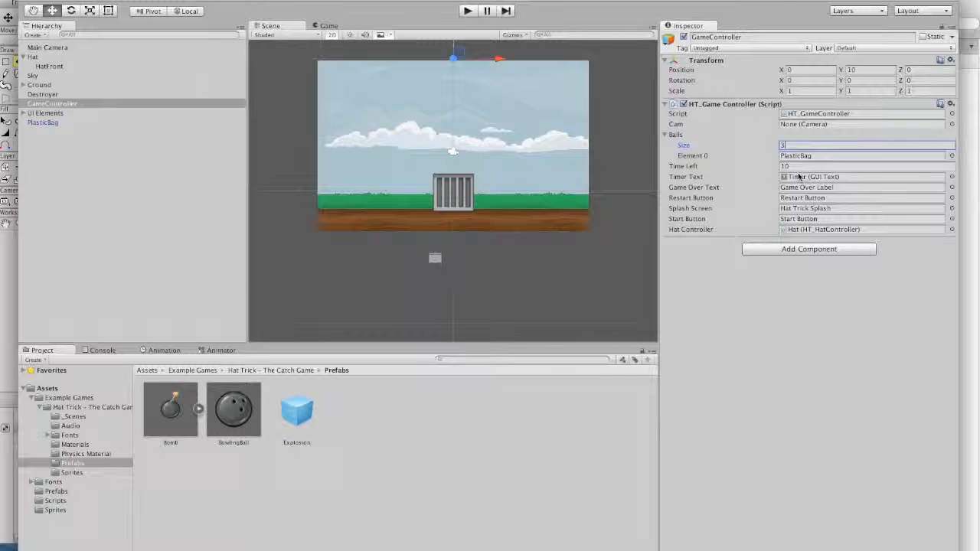
key(Return)
drag(234, 409, 789, 172)
drag(175, 411, 813, 177)
Play-test a round with the plastic bag, bowling ball and bomb dropping to check the scoring, and end play mode.
click(467, 10)
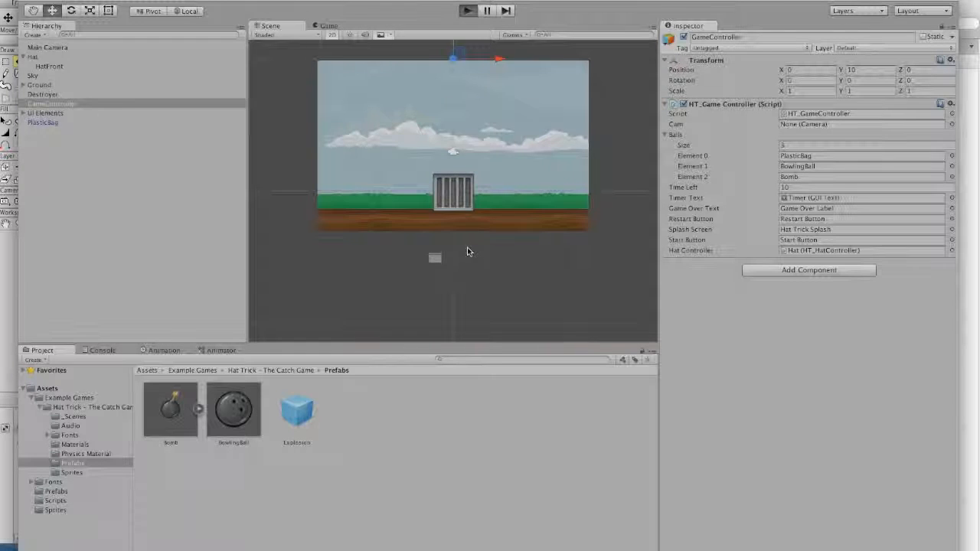
click(445, 252)
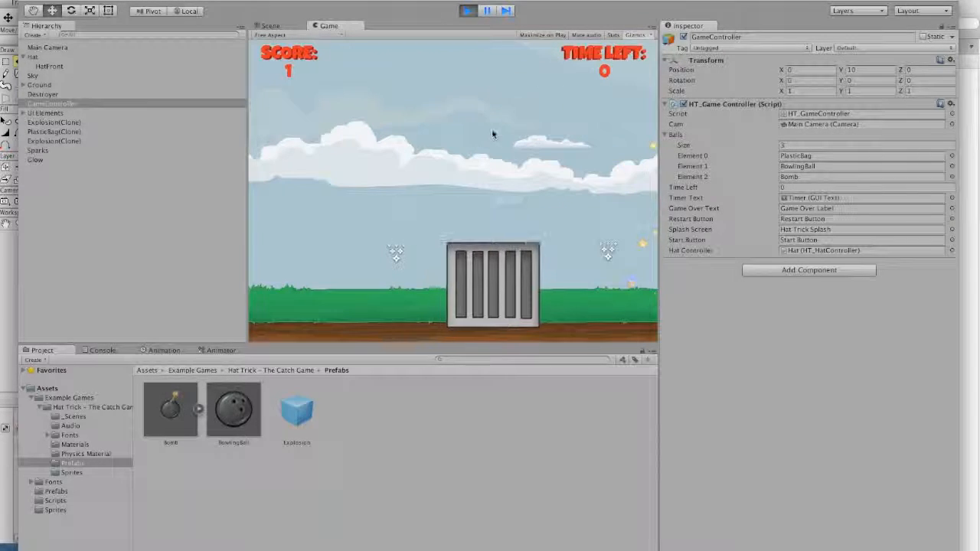
click(467, 11)
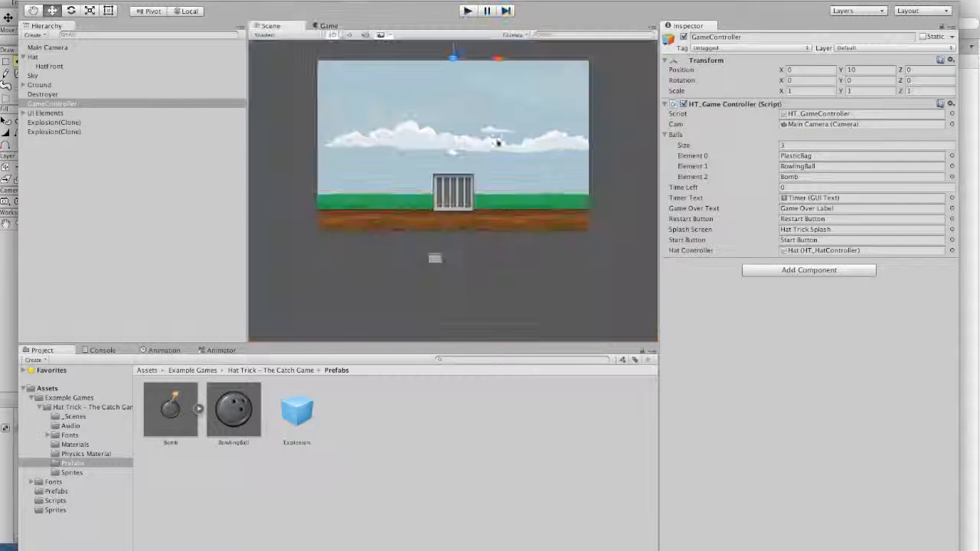
scroll(416, 317, down, 2)
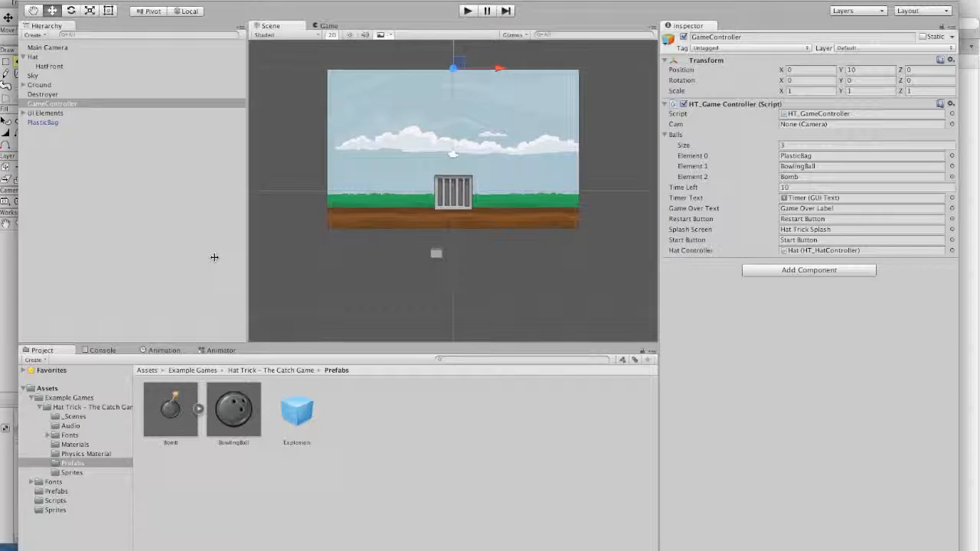